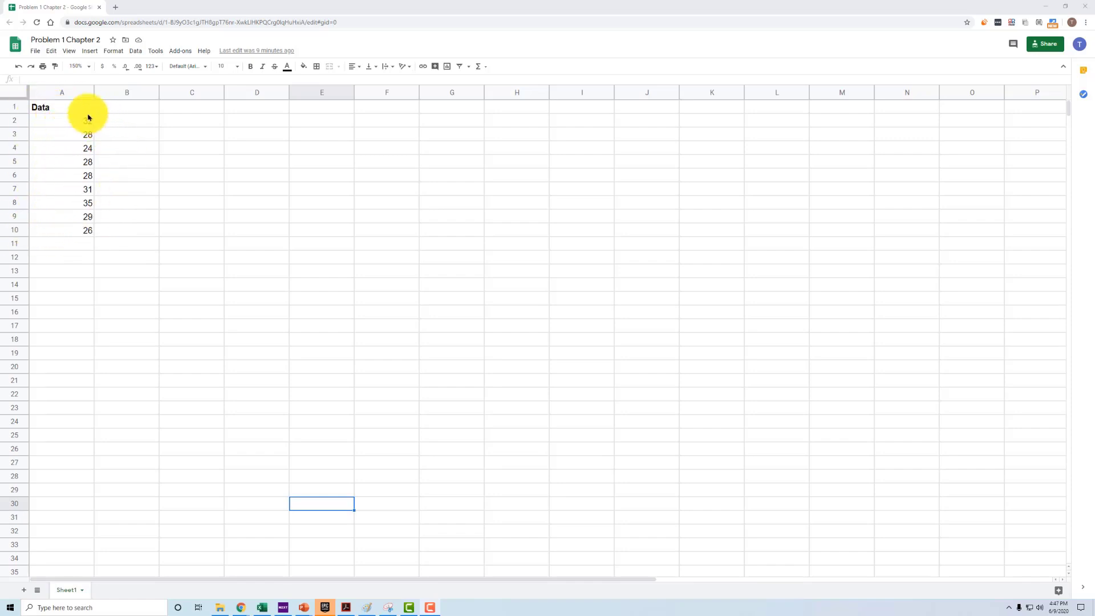
- Enter =AVERAGE(A2:A10) in A11 so the mean of the nine values shows 29
left_click(80, 247)
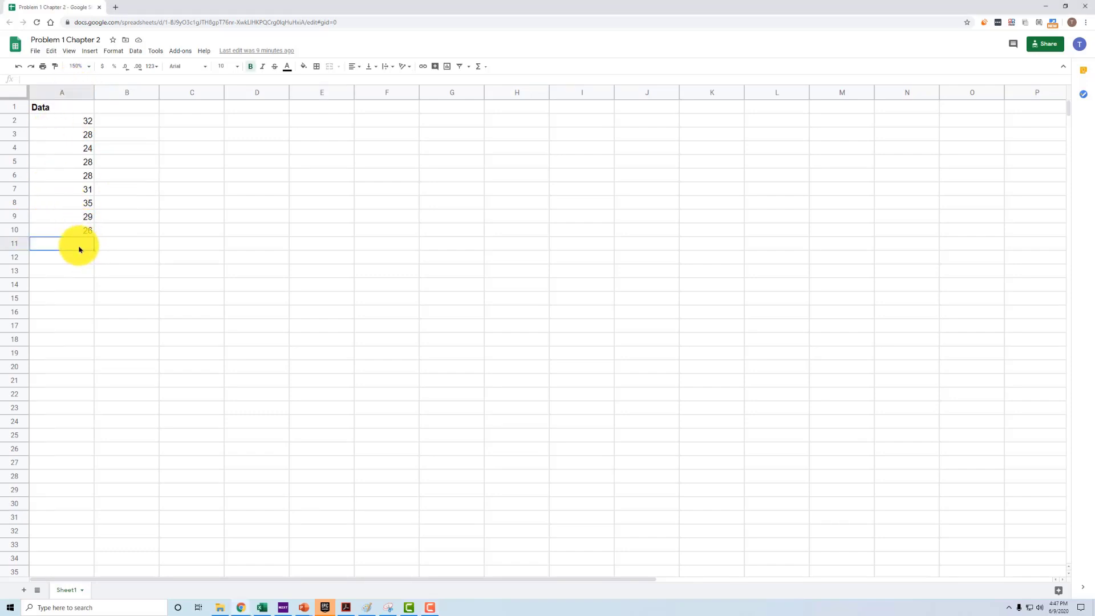
type("=aver")
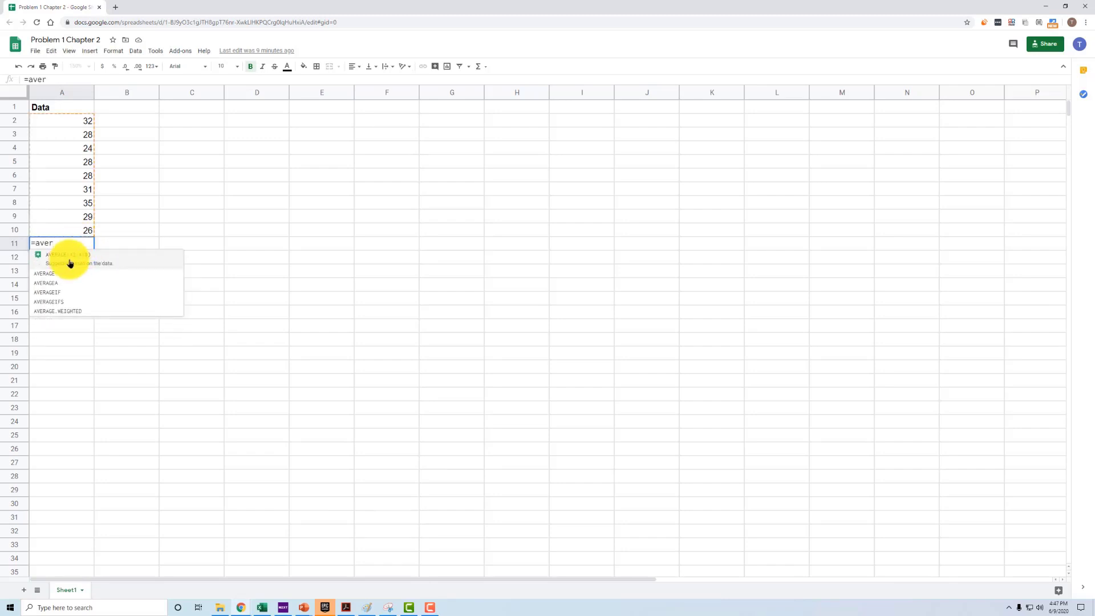
left_click(70, 262)
key("Return")
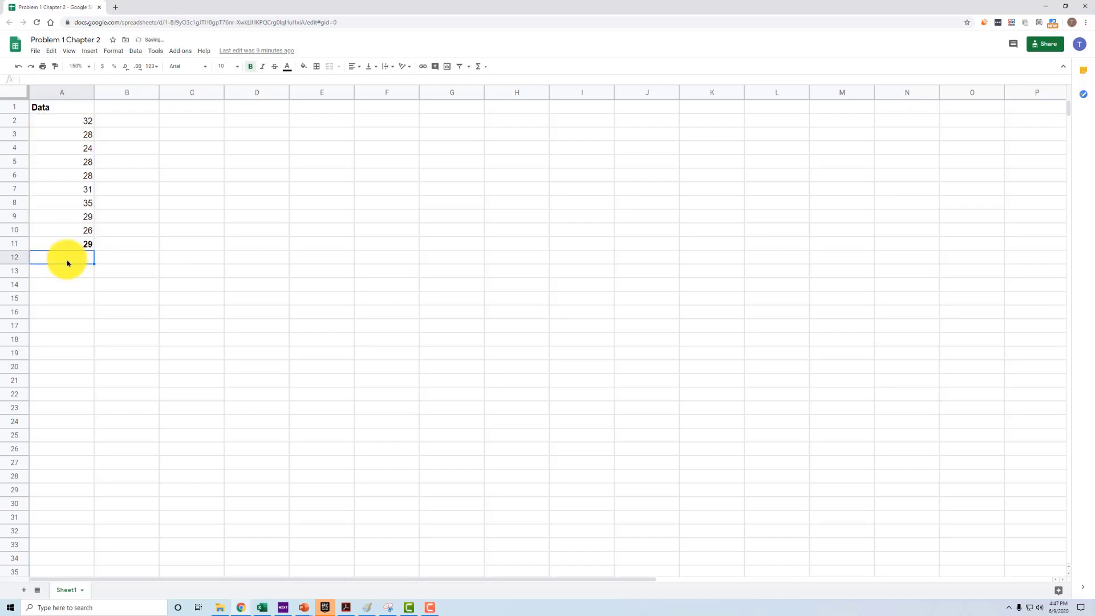
key("Up")
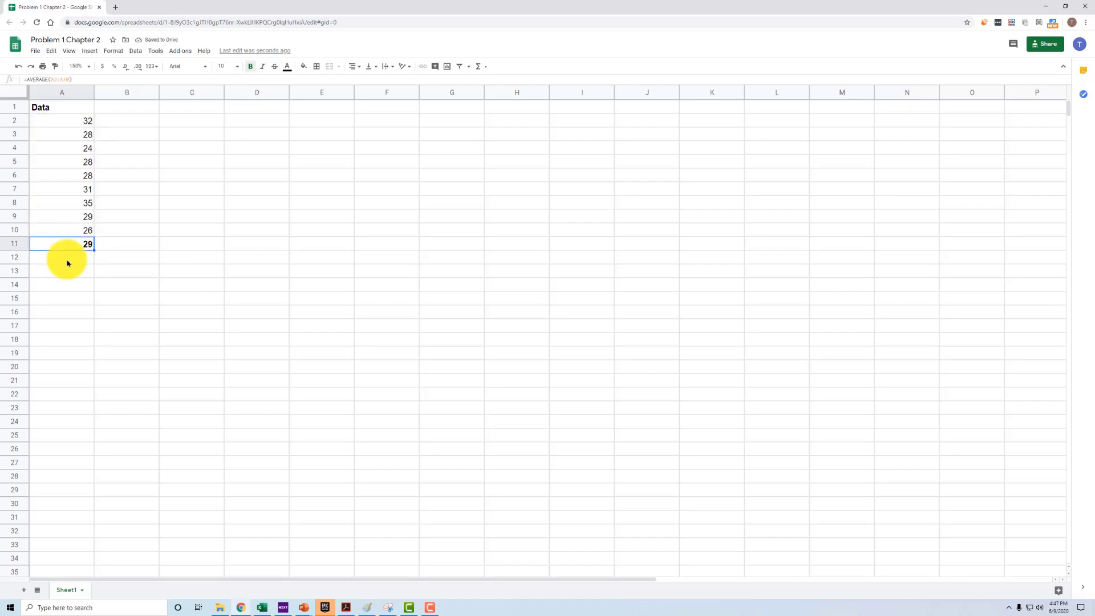
key("Right")
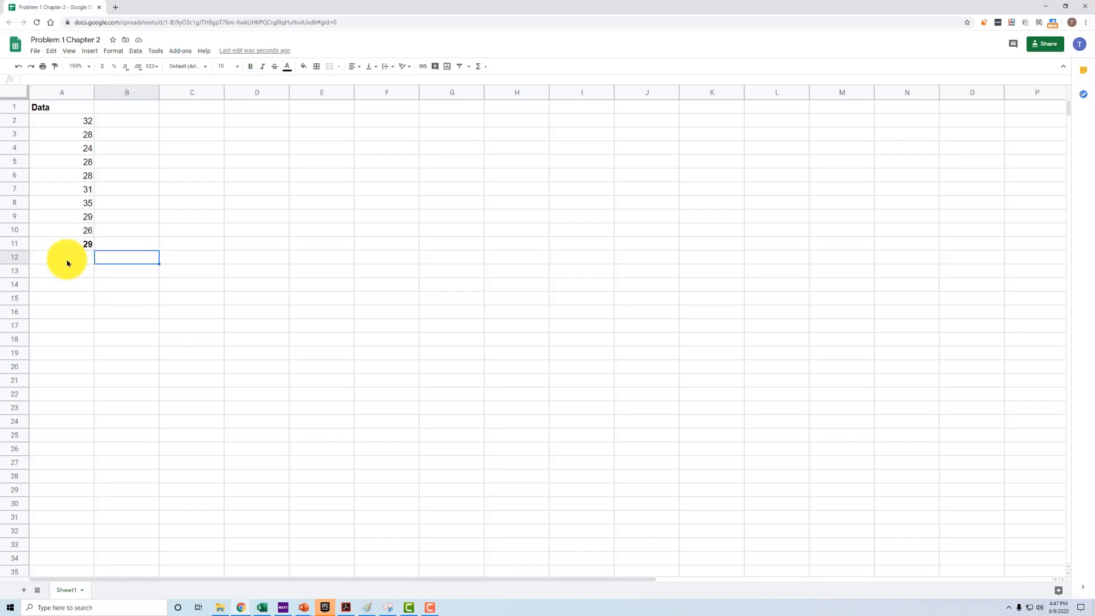
- Enter =VAR(A2:A10) in A12 to get the variance 10.75
left_click(70, 257)
type("=var(")
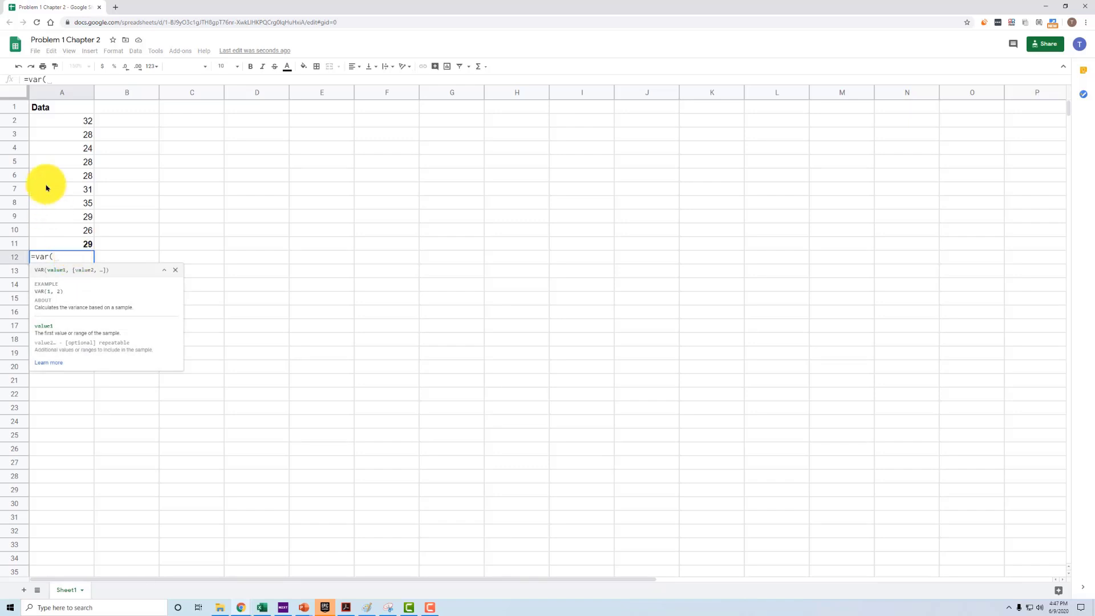
left_click_drag(66, 118, 68, 231)
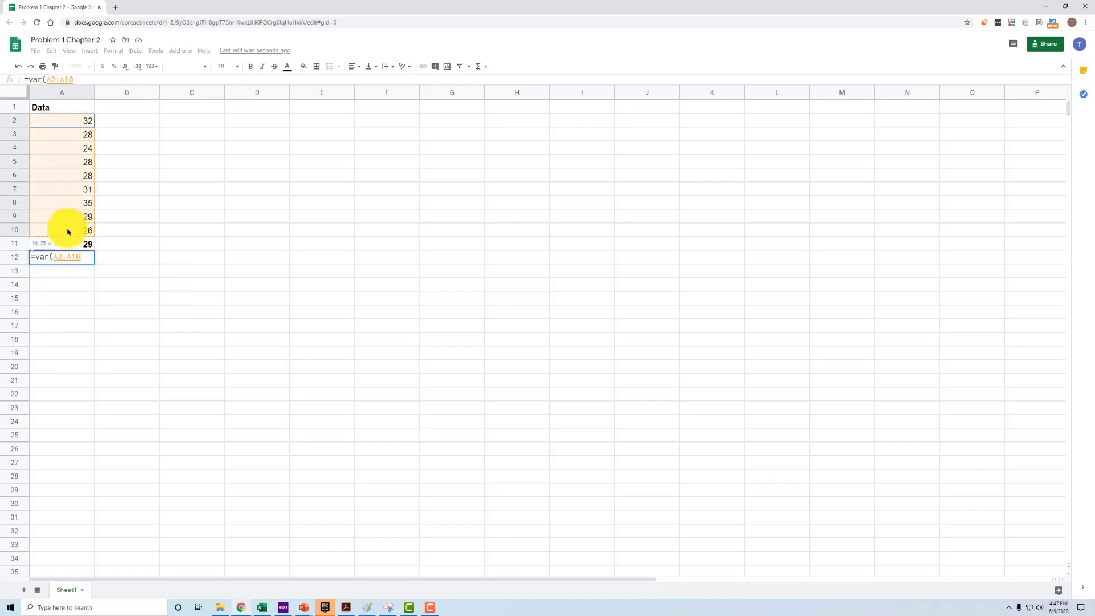
left_click(84, 80)
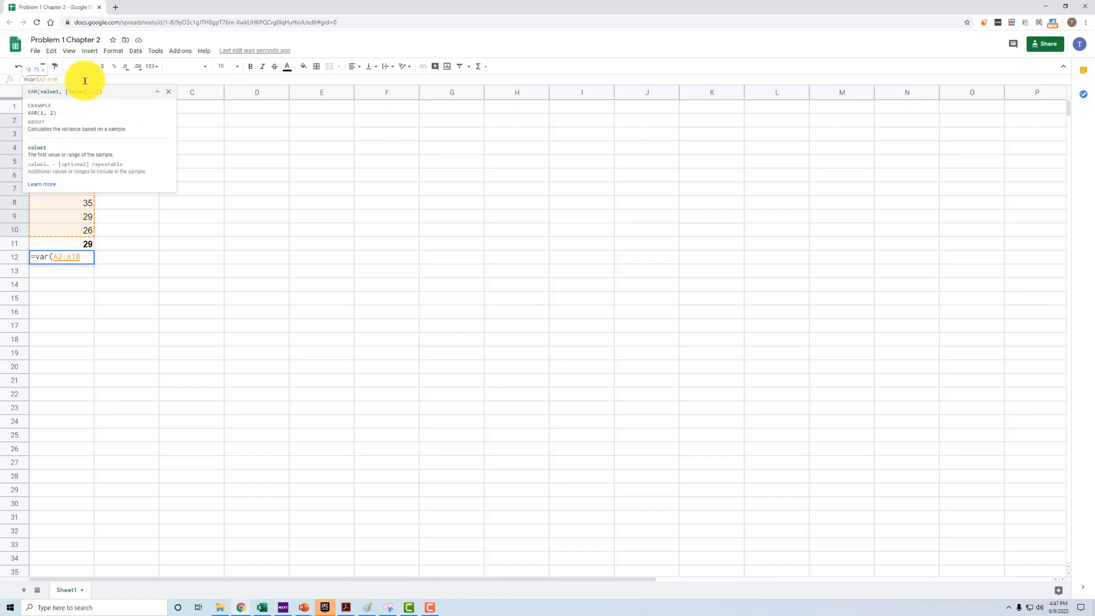
key("Return")
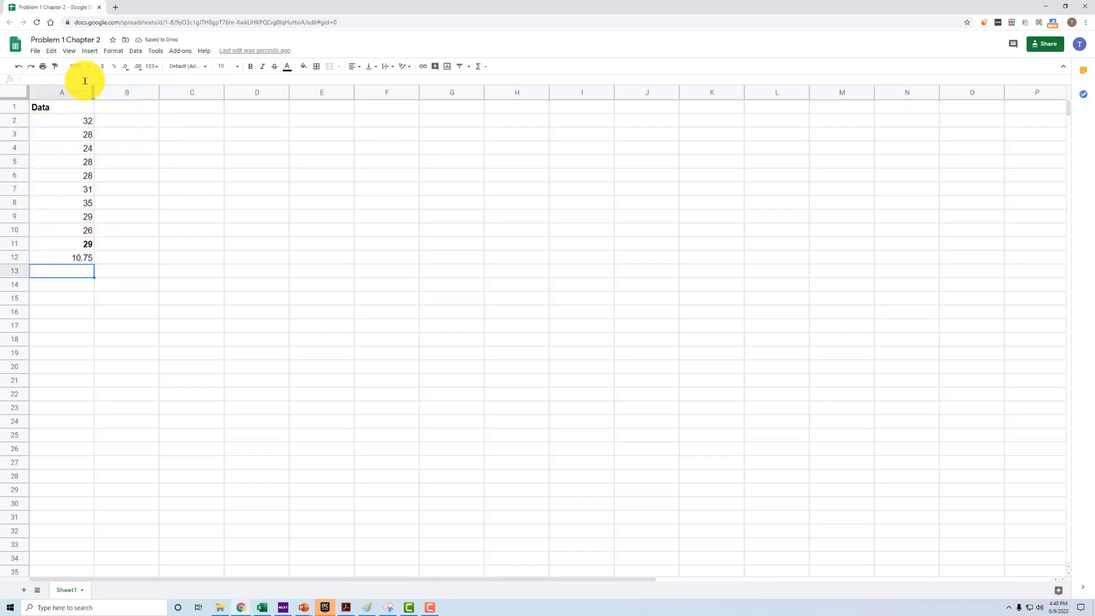
- Enter =STDEV(A2:A10) in A13 to get the standard deviation 3.278719262
type("=stdev")
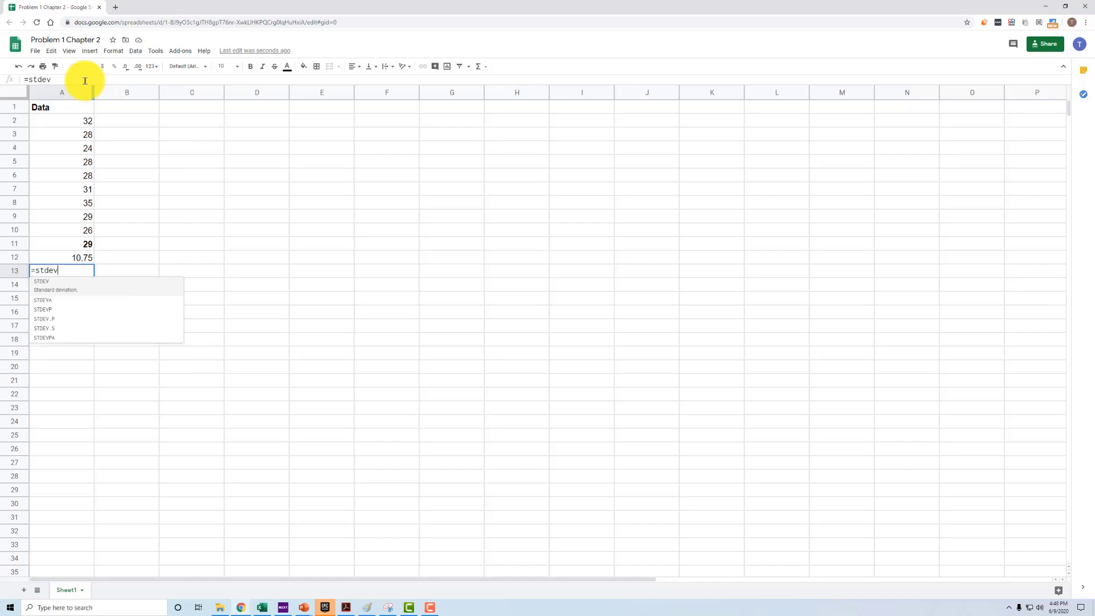
type("(")
left_click_drag(79, 122, 69, 228)
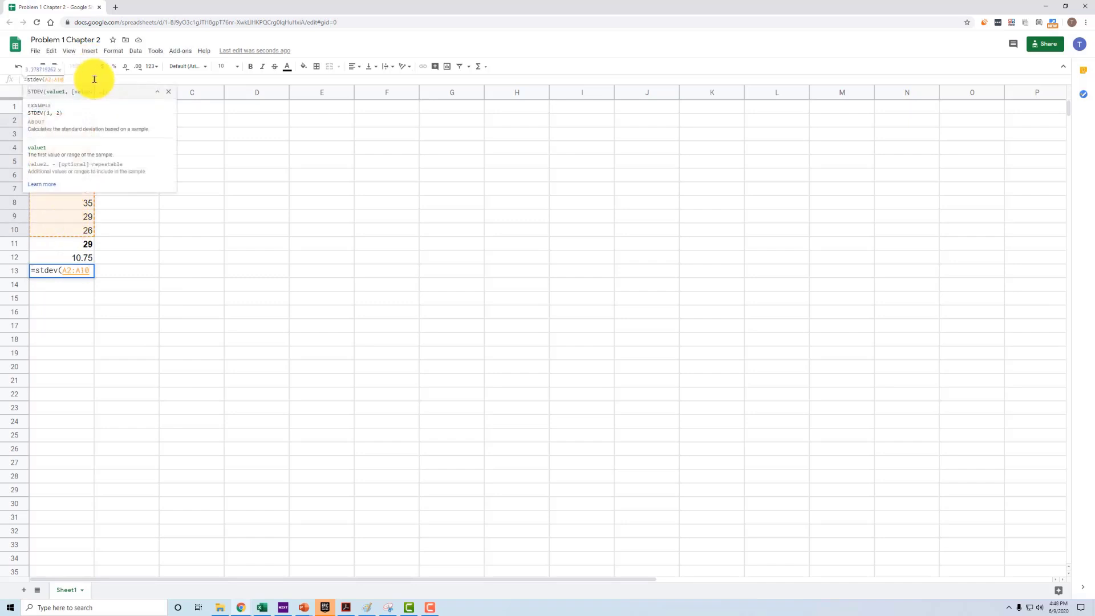
key("Return")
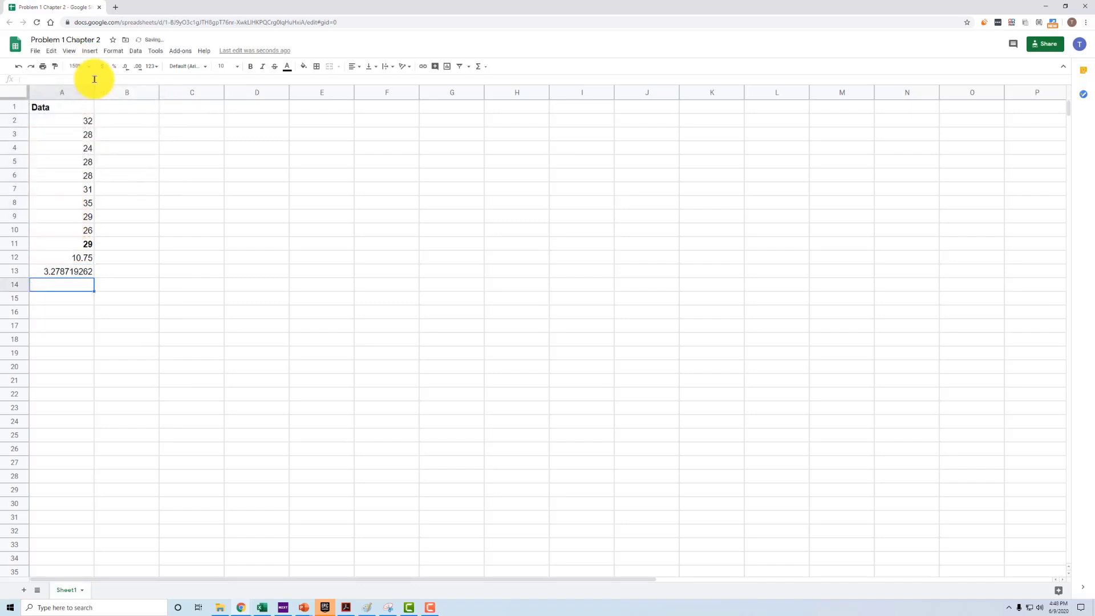
key("Return")
type("[")
key("Up")
key("Up")
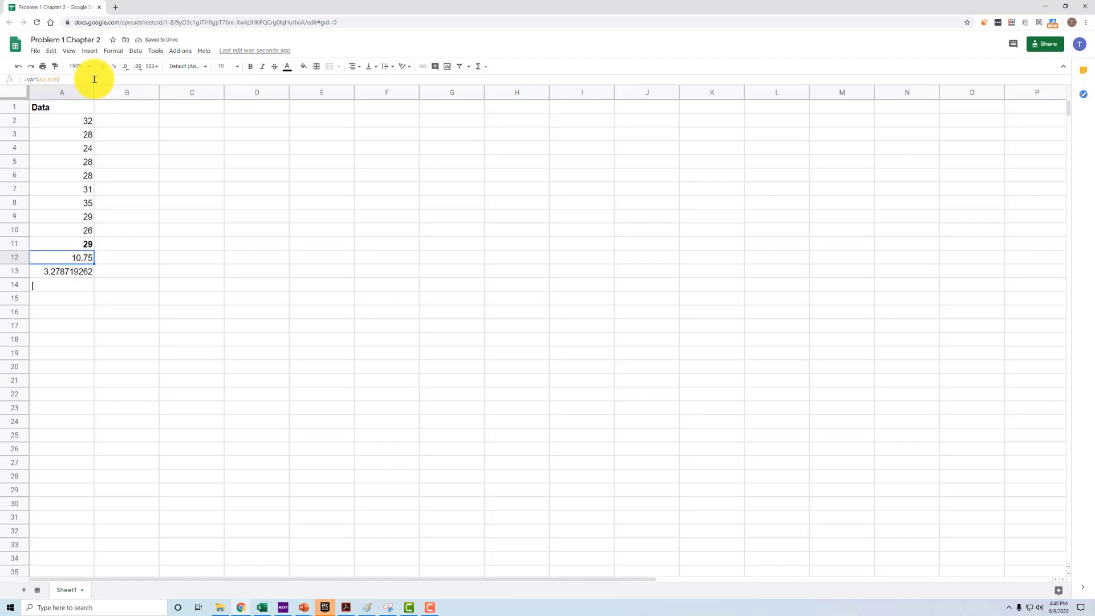
key("Down")
key("Down")
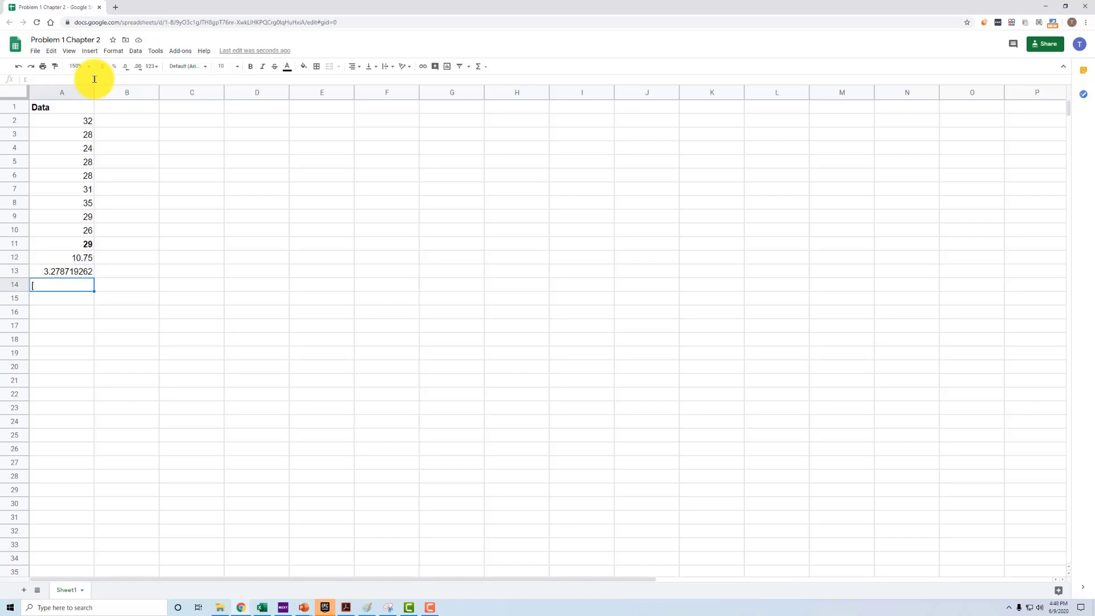
key("Delete")
key("Up")
key("Up")
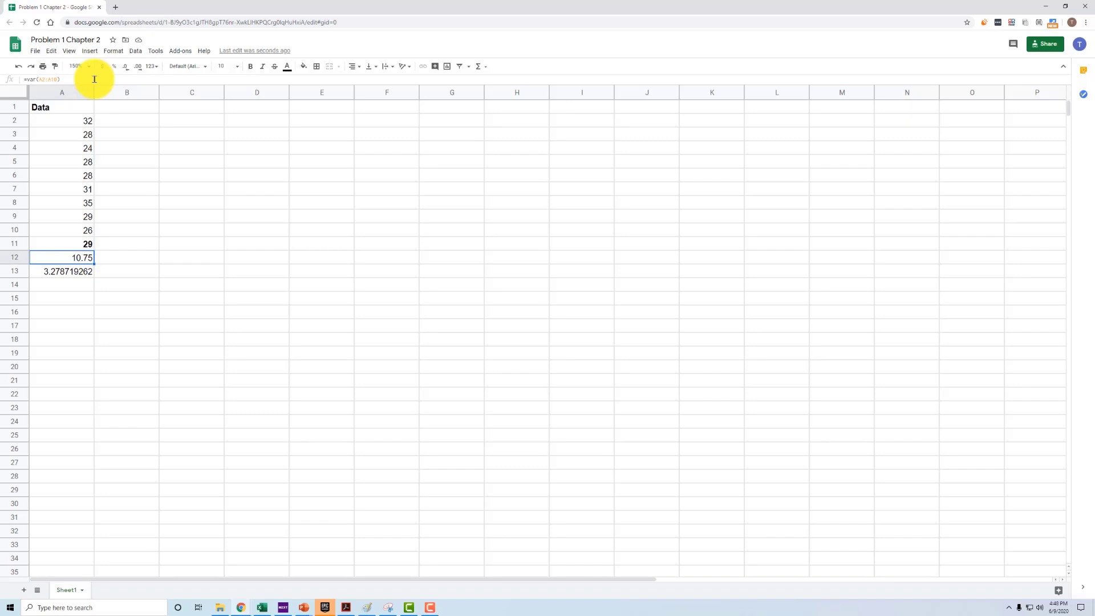
key("Up")
key("Up")
key("Up")
key("Up")
key("Up")
key("Up")
key("Up")
key("Up")
key("Up")
key("Up")
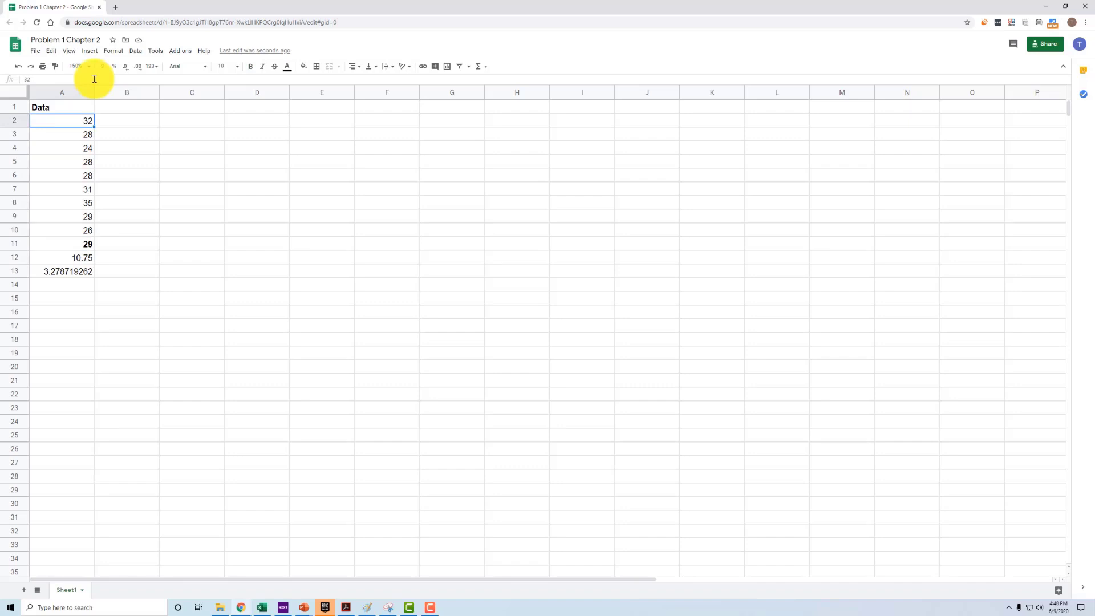
key("Down")
key("Down")
key("Down")
key("Down")
key("Down")
key("Down")
key("Down")
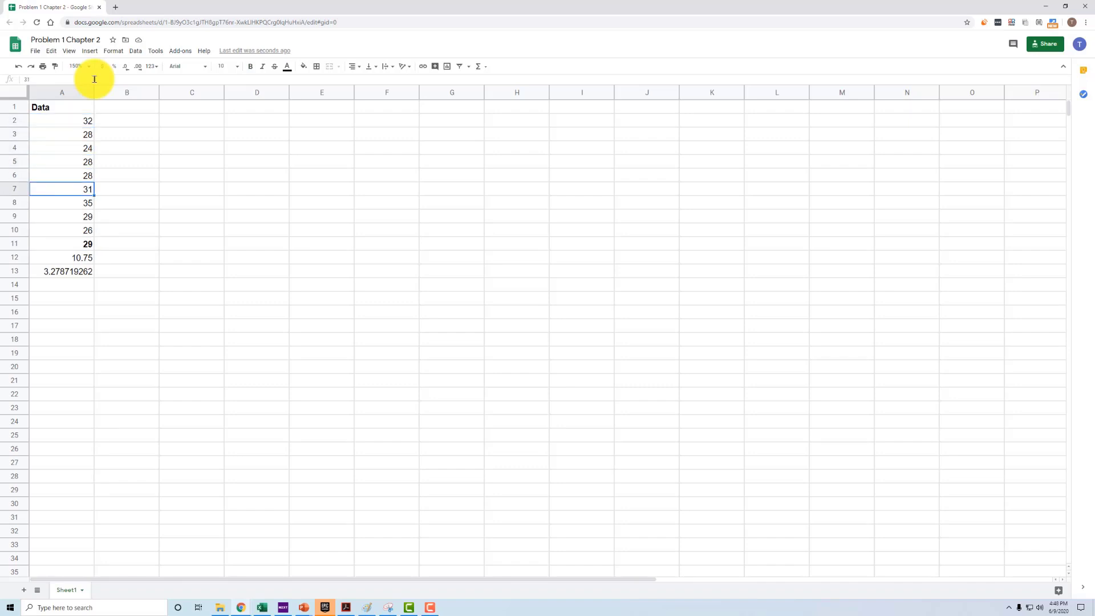
key("Down")
key("Down")
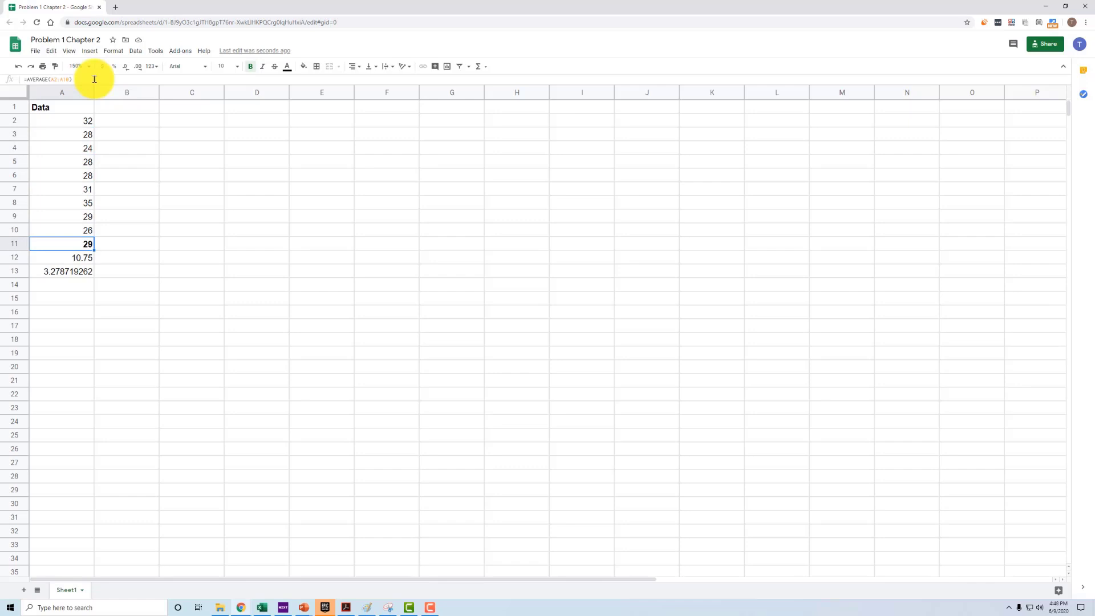
key("Up")
key("Up")
key("Up")
key("Up")
key("Up")
key("Up")
key("Up")
key("Up")
key("Up")
key("Right")
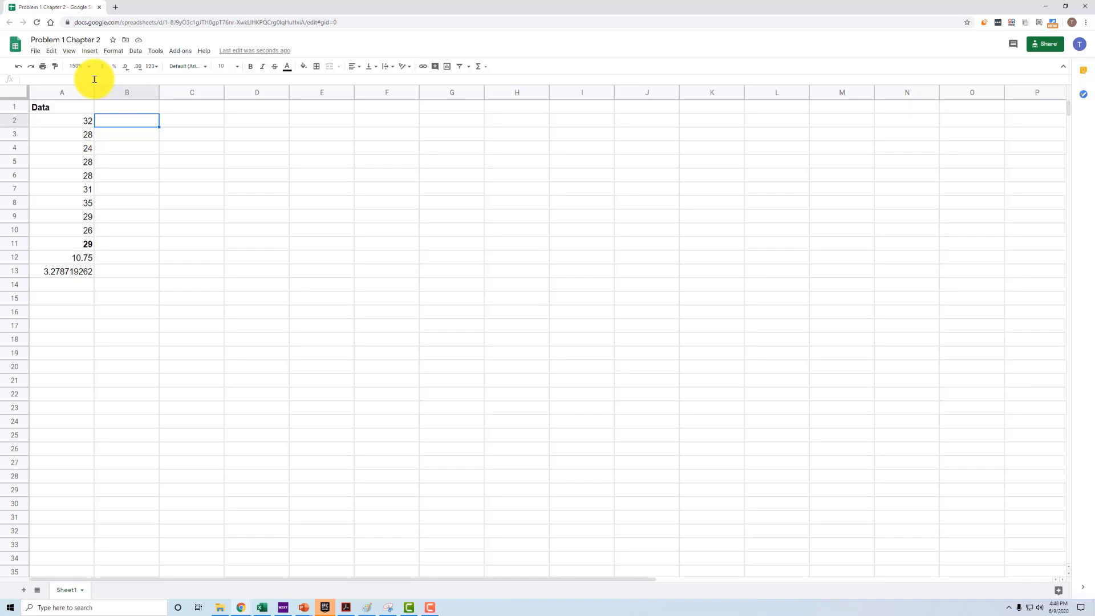
- Enter =A2-A11 in B2 so the first deviation from the mean shows 3
type("=")
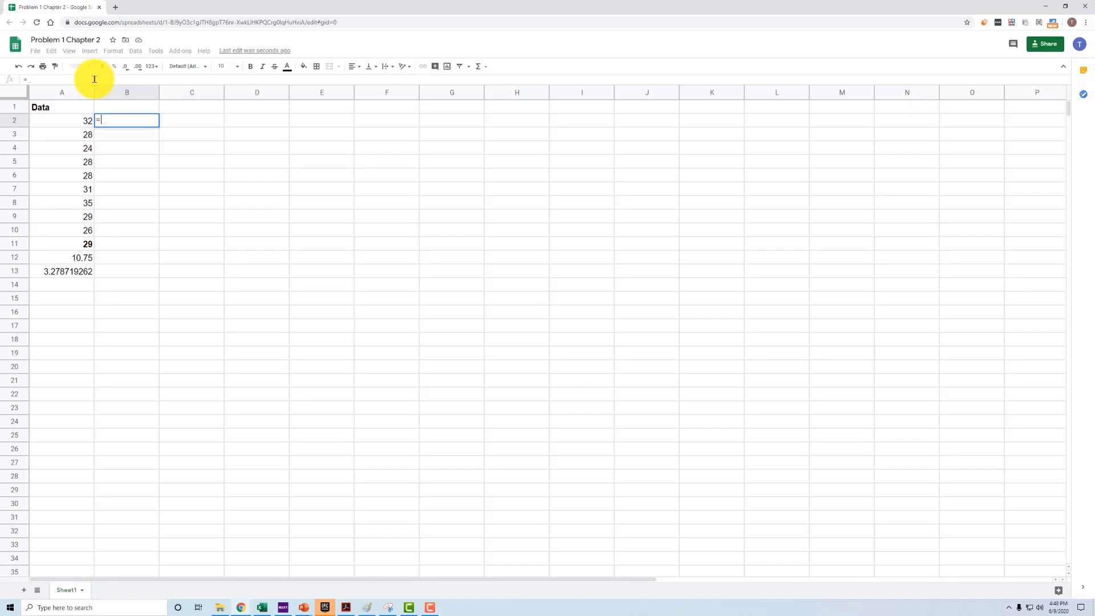
type("a2")
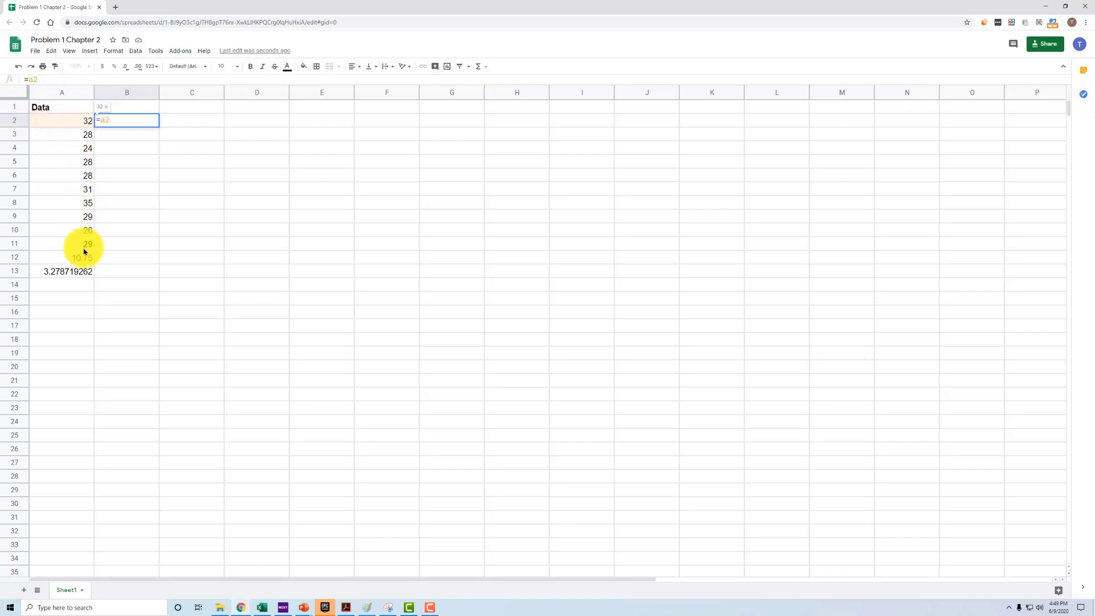
type("-a11")
key("Return")
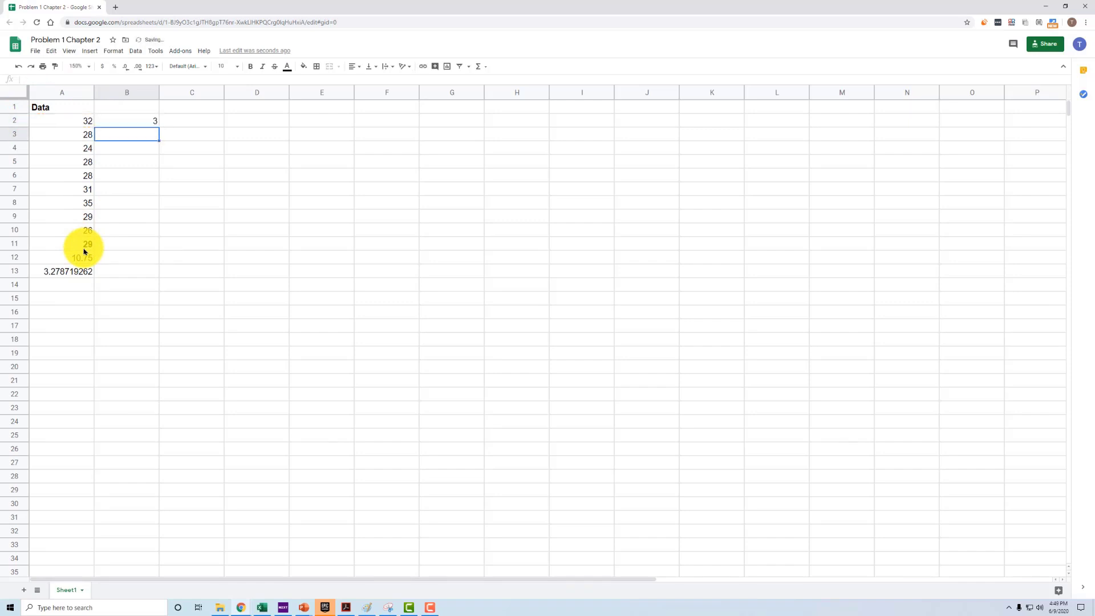
key("Up")
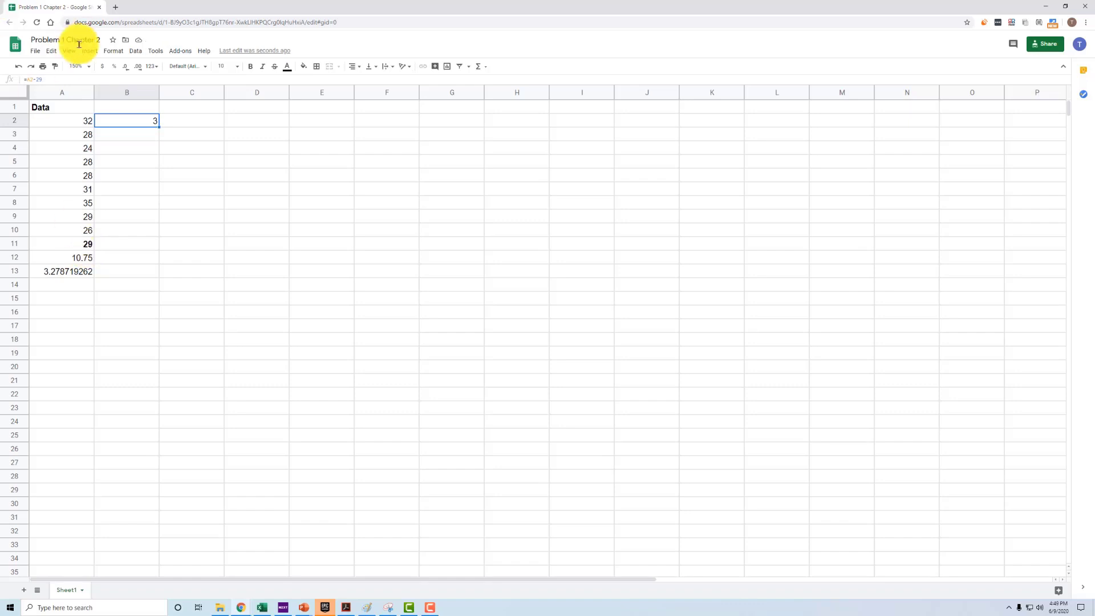
- Copy the deviation formula from B2 and paste it into B3:B10
left_click(51, 51)
left_click(74, 118)
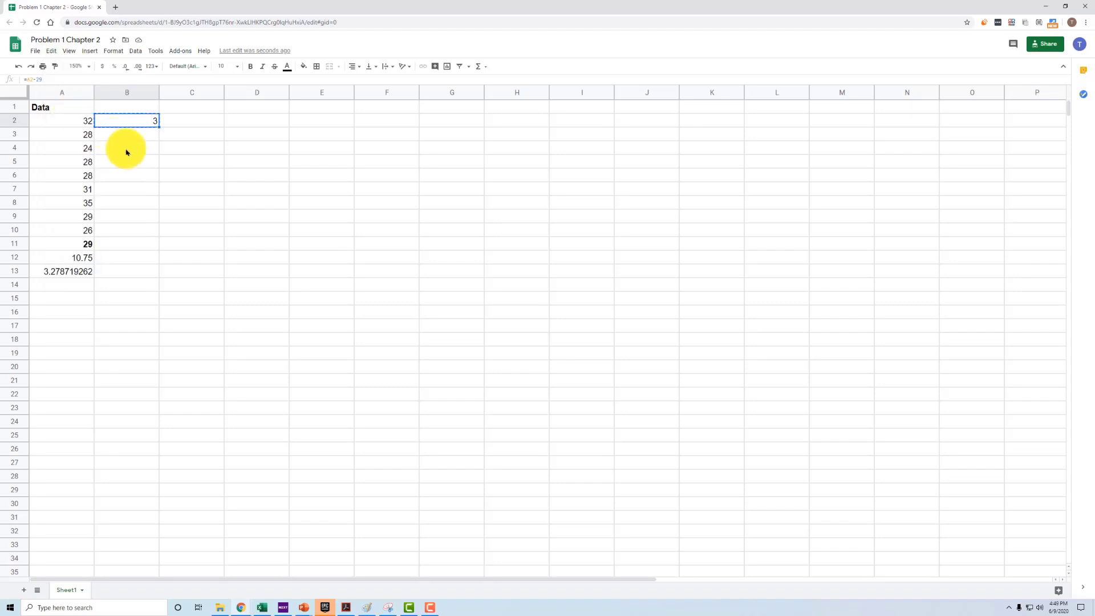
left_click_drag(132, 134, 132, 229)
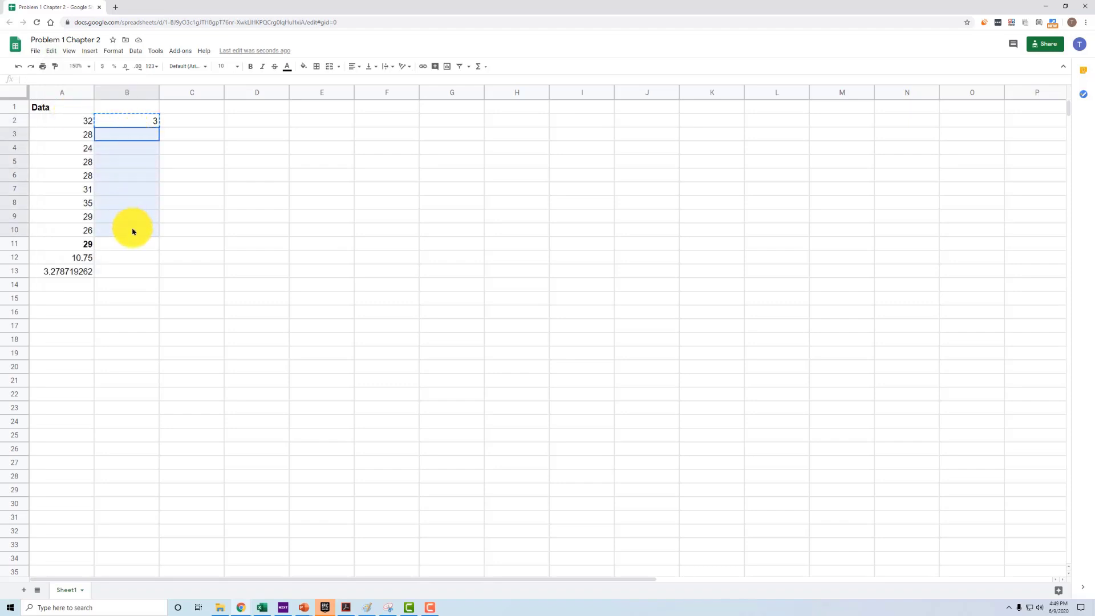
left_click(52, 51)
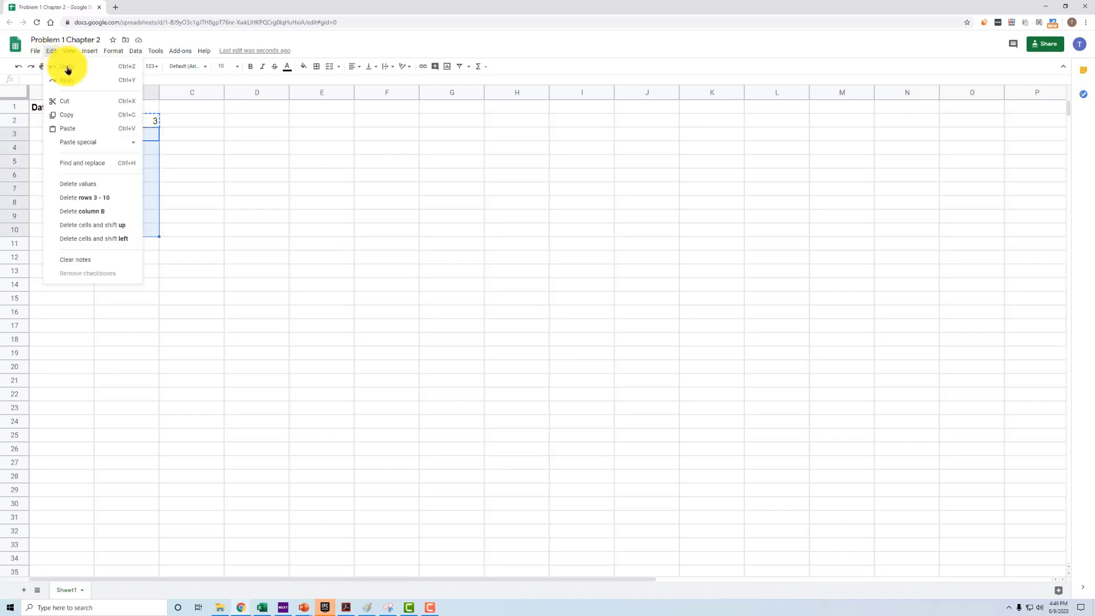
left_click(79, 128)
left_click(134, 135)
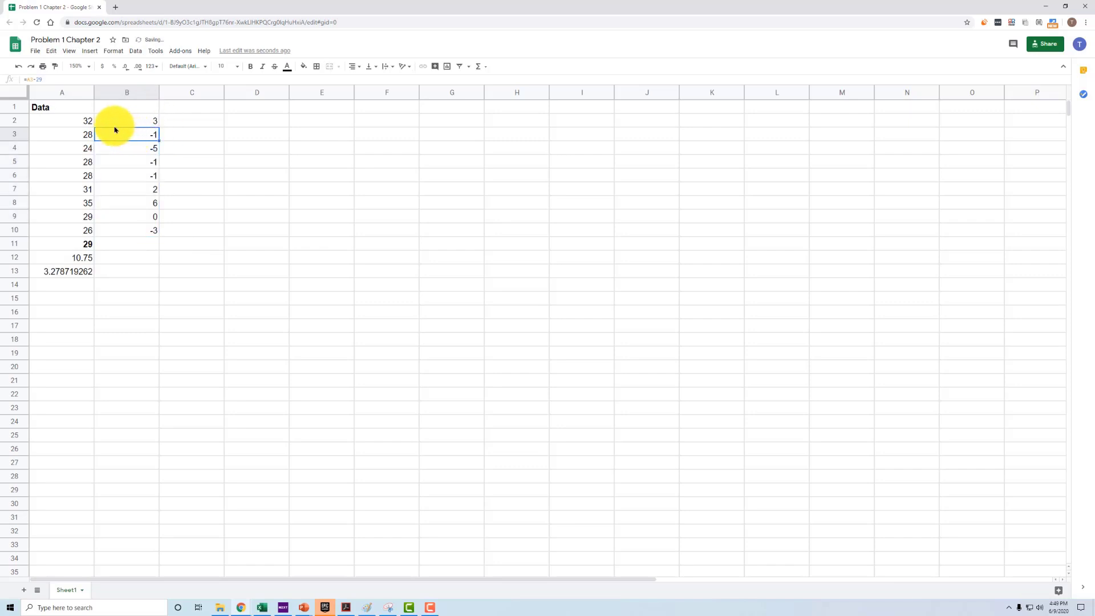
- Check the pasted deviation formulas in B4 through B10
left_click(113, 153)
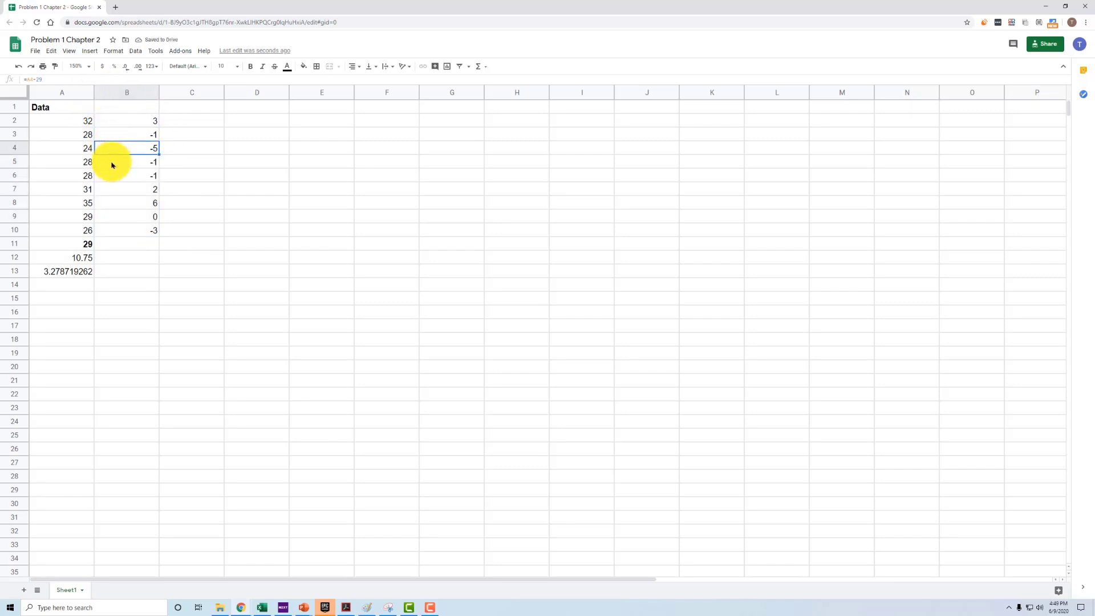
left_click(111, 162)
left_click(111, 175)
left_click(111, 190)
left_click(111, 203)
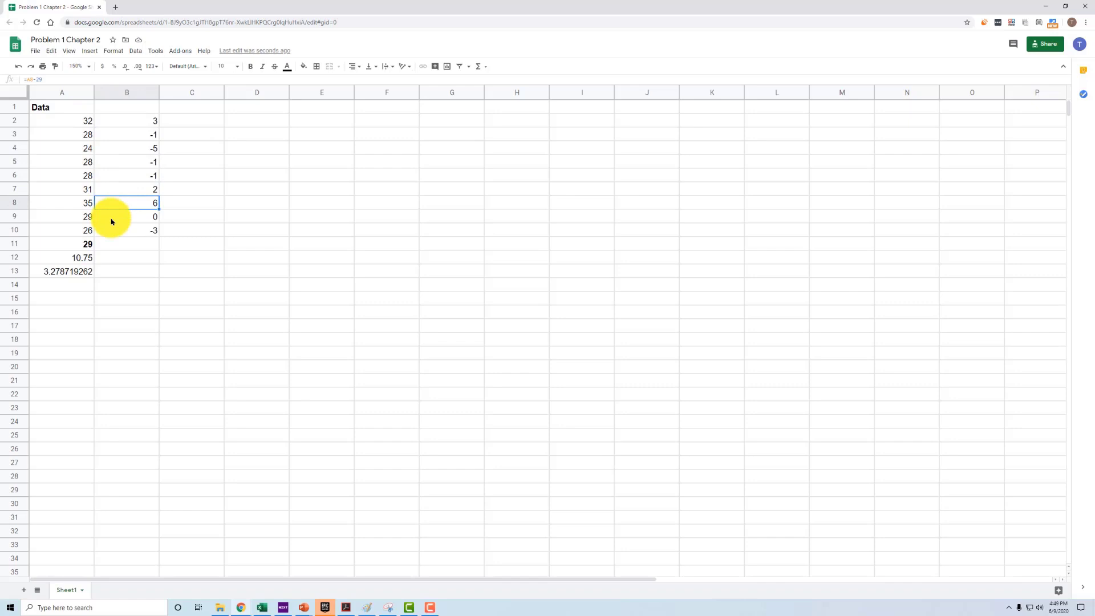
left_click(110, 217)
left_click(110, 230)
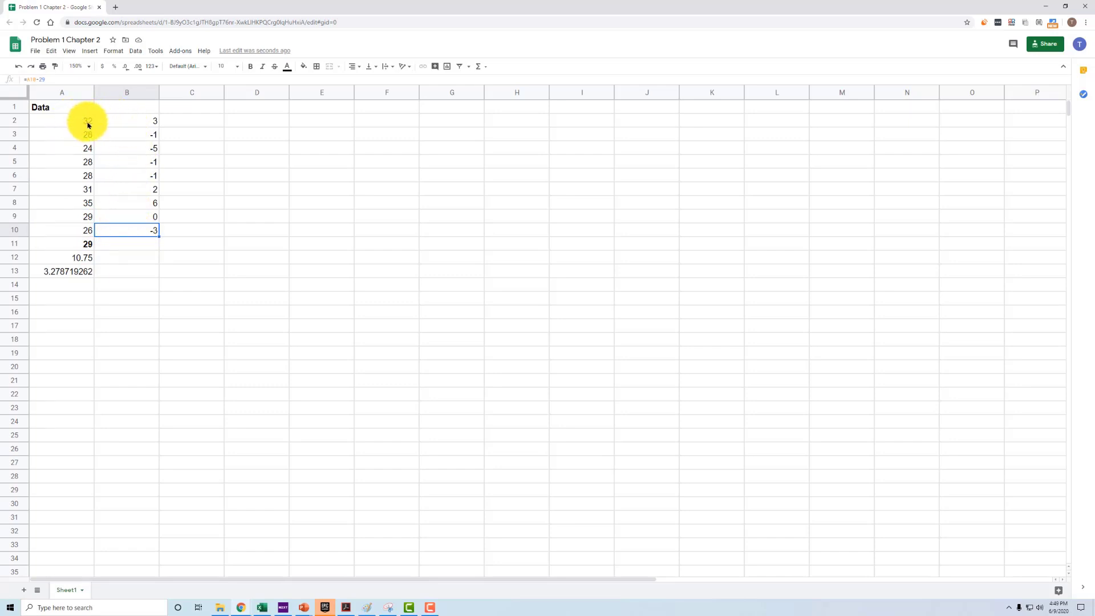
left_click(195, 122)
left_click(133, 245)
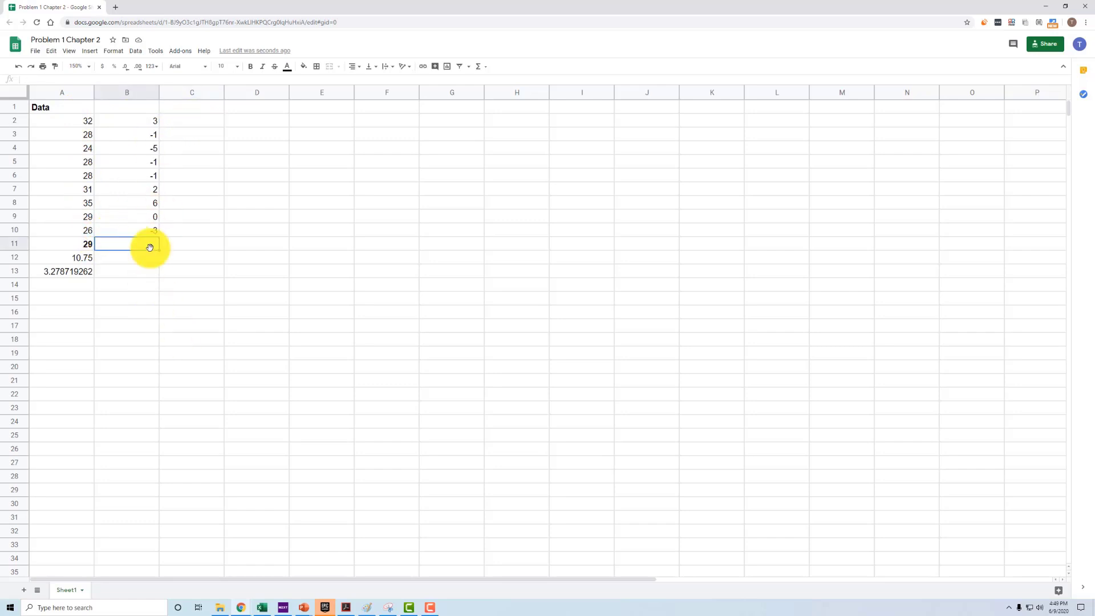
type("=sum(")
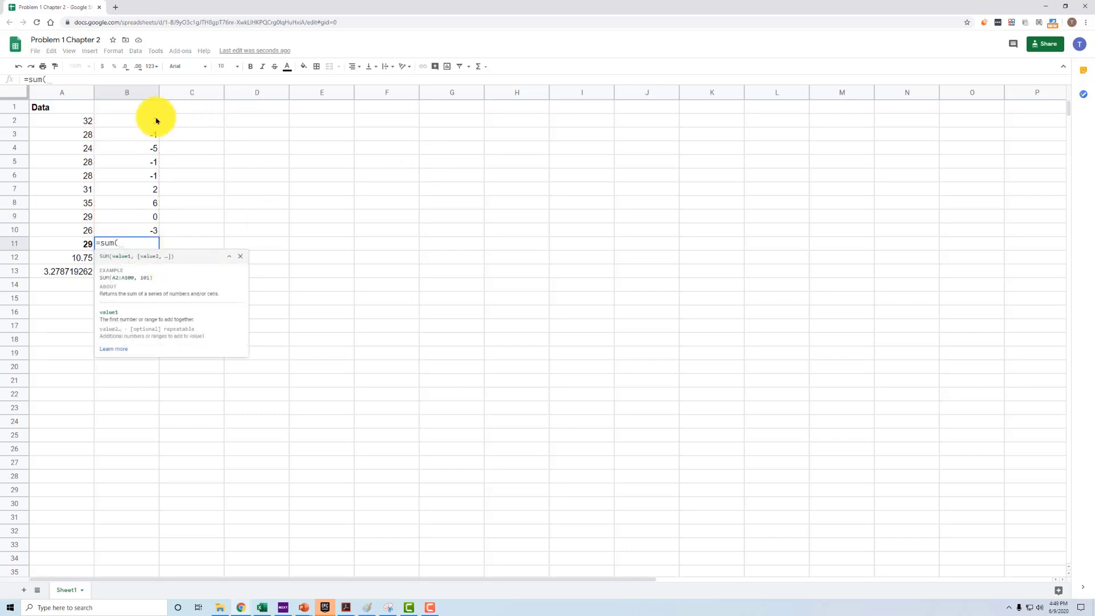
left_click_drag(153, 120, 129, 230)
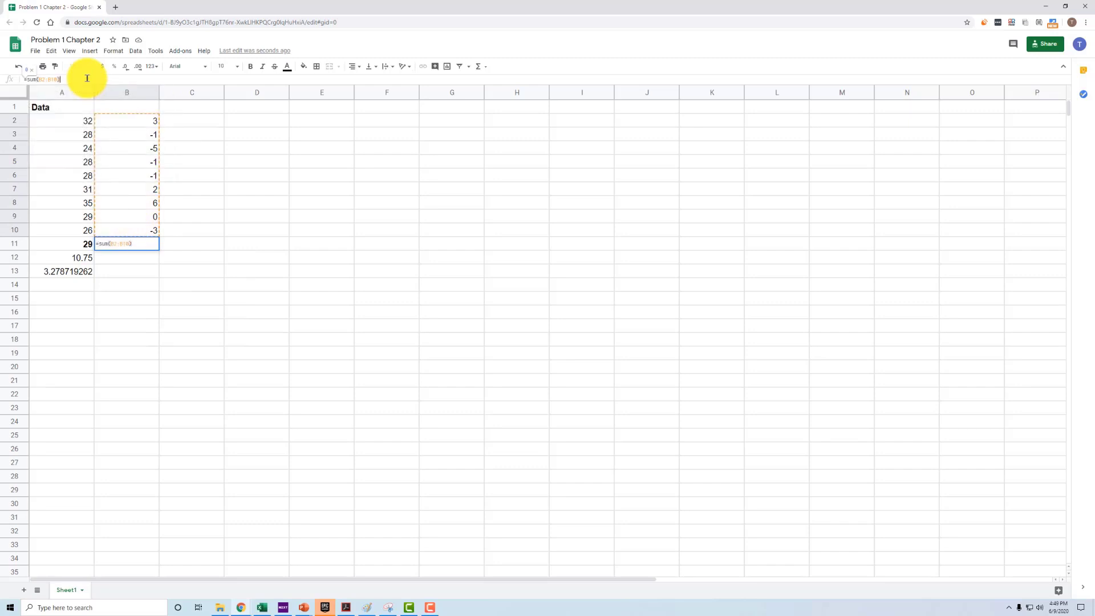
key("Return")
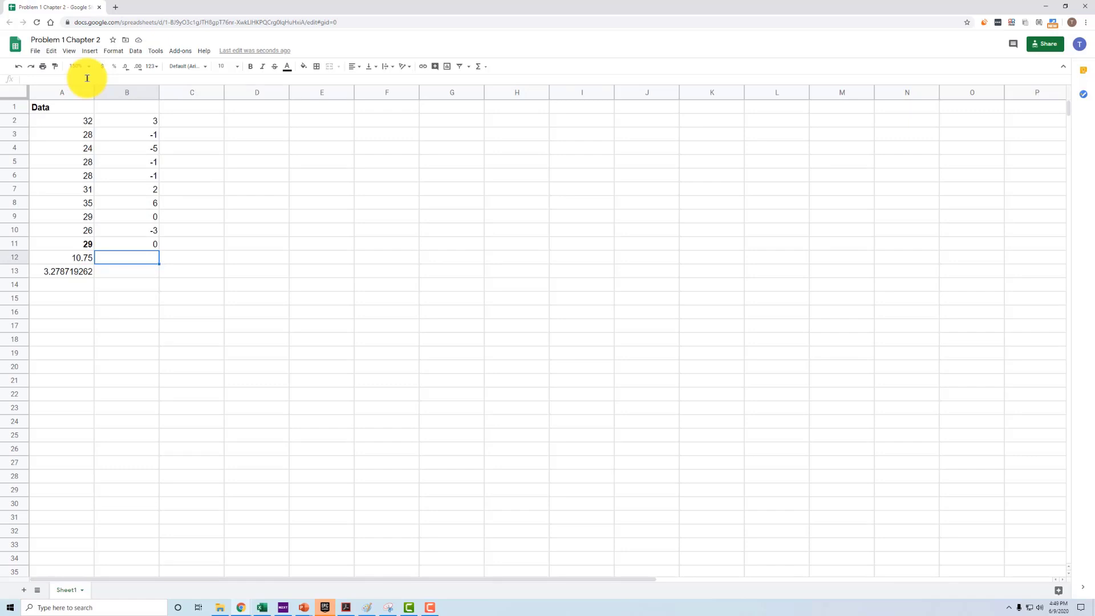
key("Up")
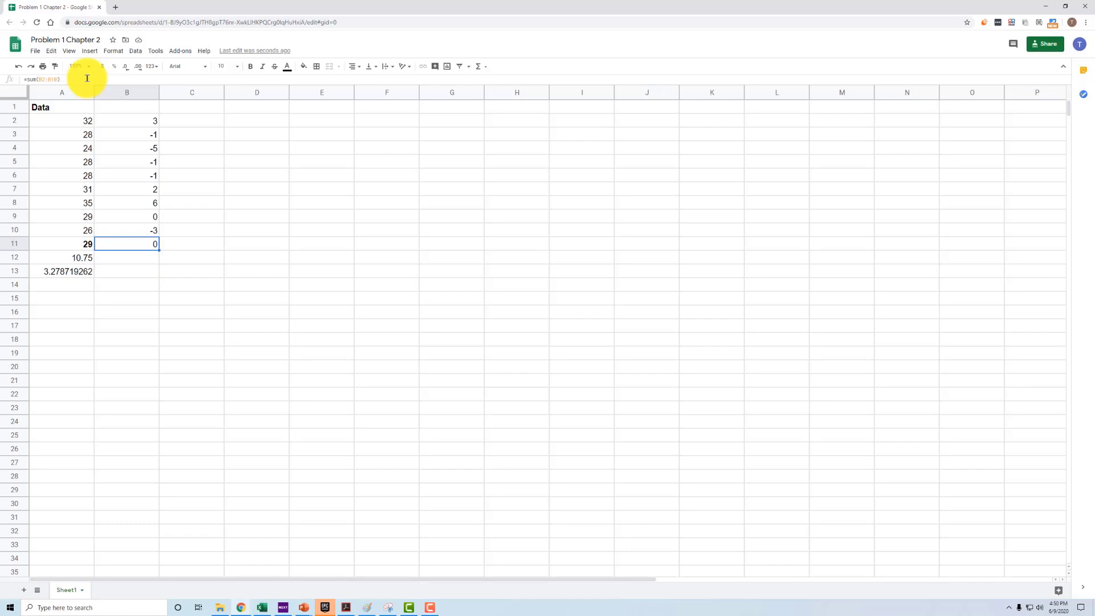
key("Delete")
key("Up")
key("Up")
key("Up")
key("Up")
key("Up")
key("Up")
key("Up")
key("Up")
key("Up")
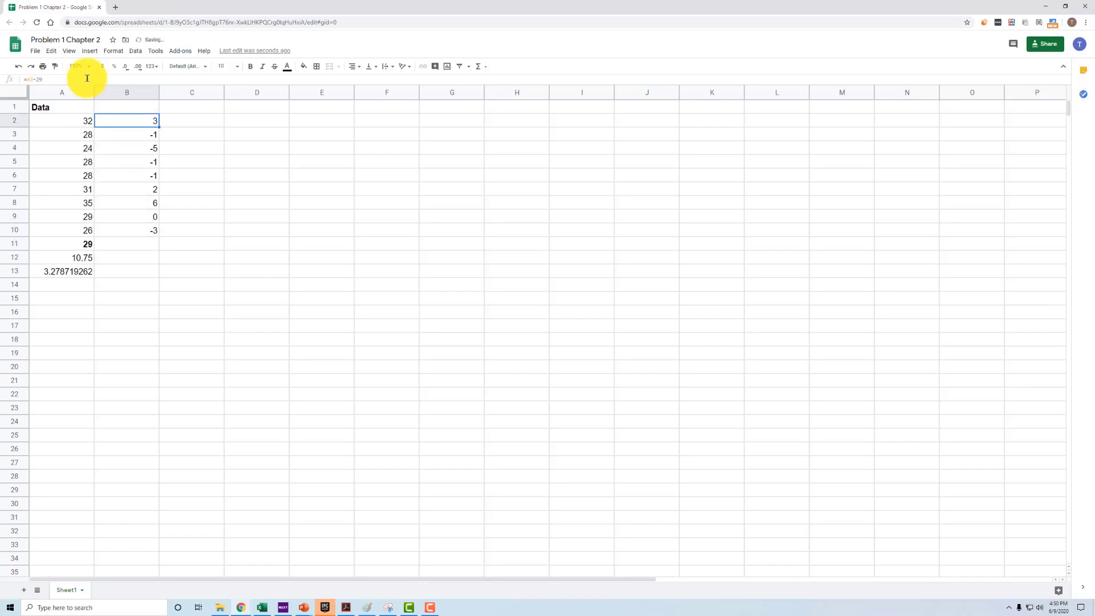
key("Right")
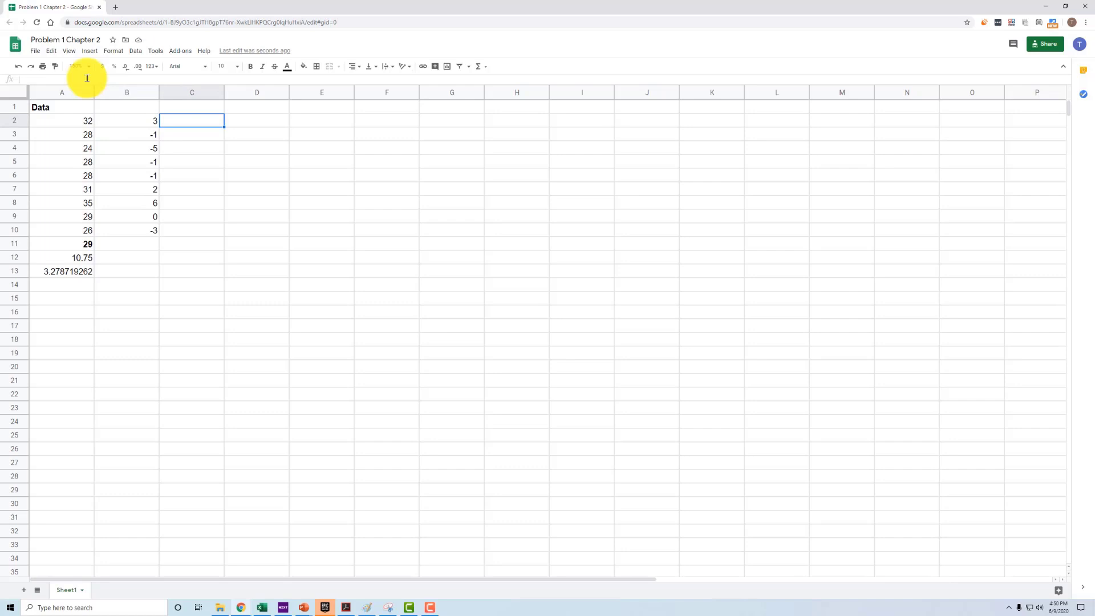
- Enter =B2^2 in C2 to square the first deviation, giving 9
type("=")
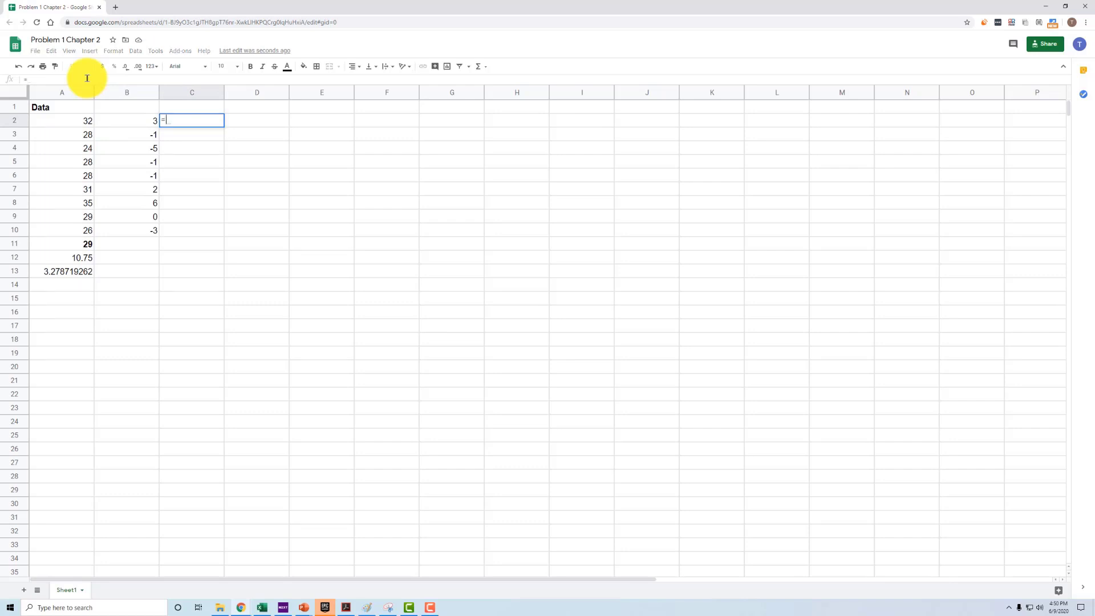
type("b")
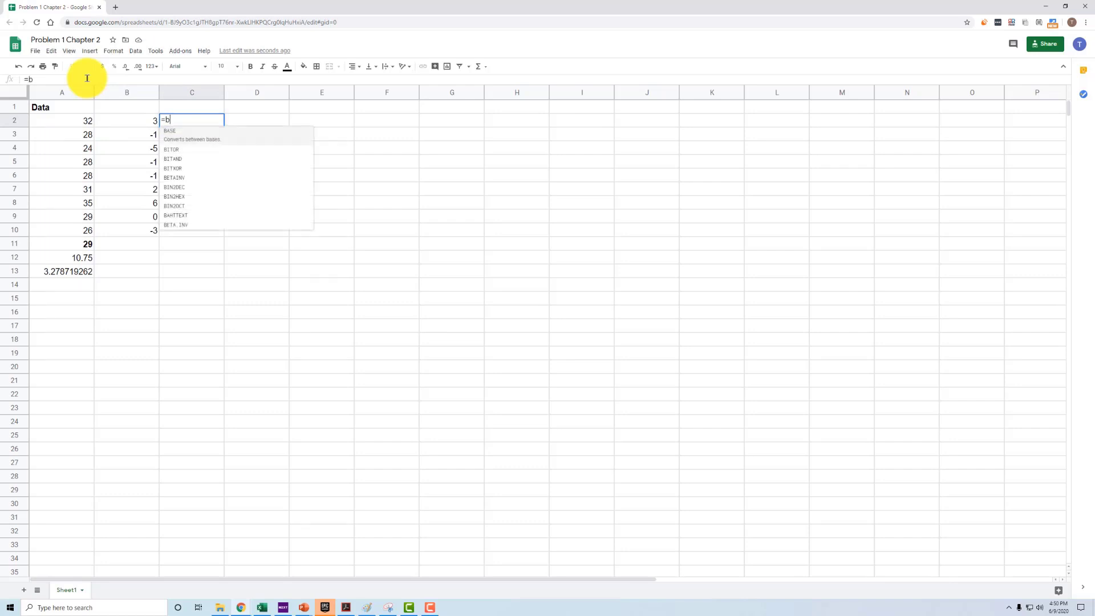
type("2")
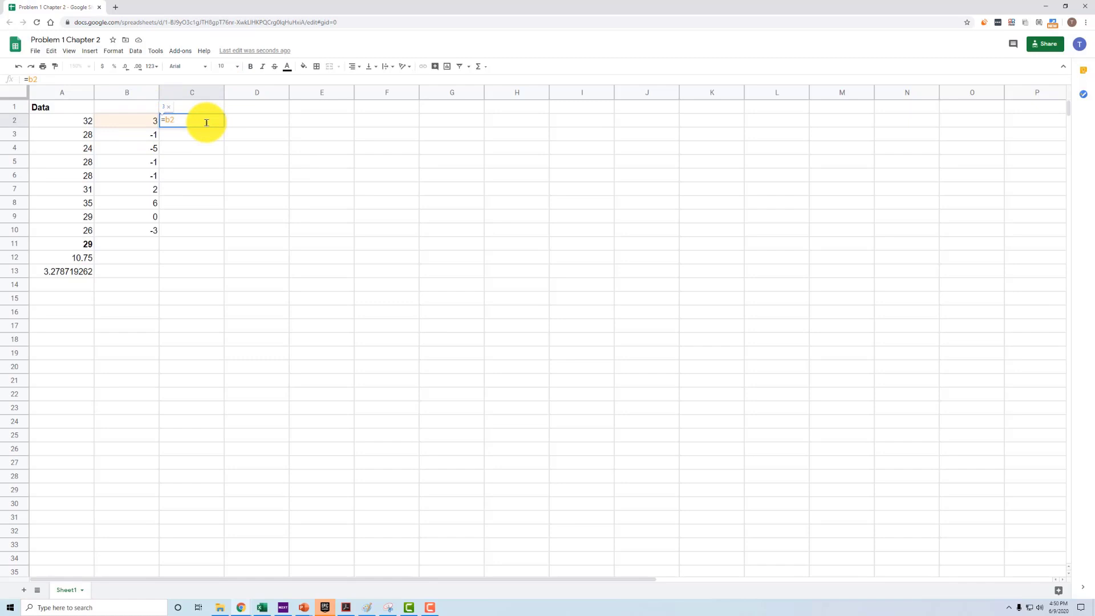
type("^")
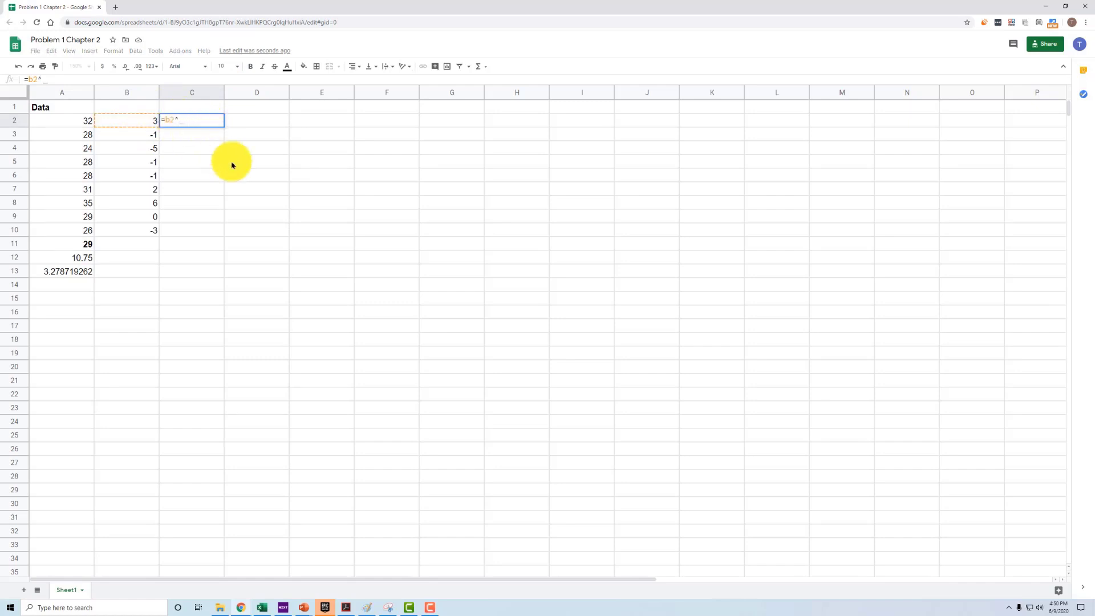
type("2")
key("Return")
key("Up")
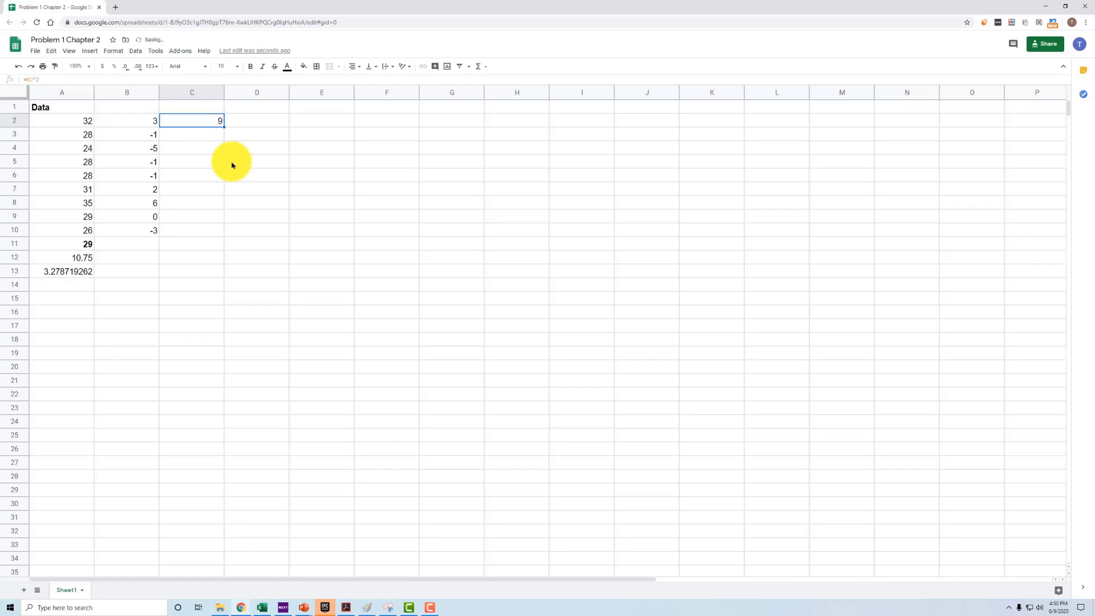
- Copy the squaring formula from C2 and paste it into C3:C10
left_click(52, 51)
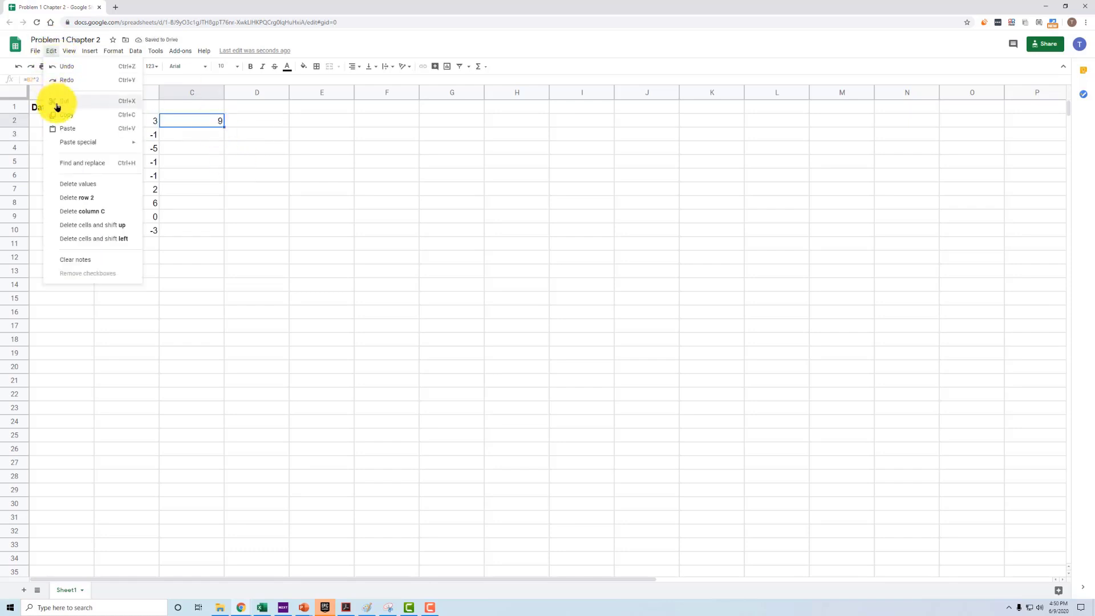
left_click(57, 113)
left_click(198, 136)
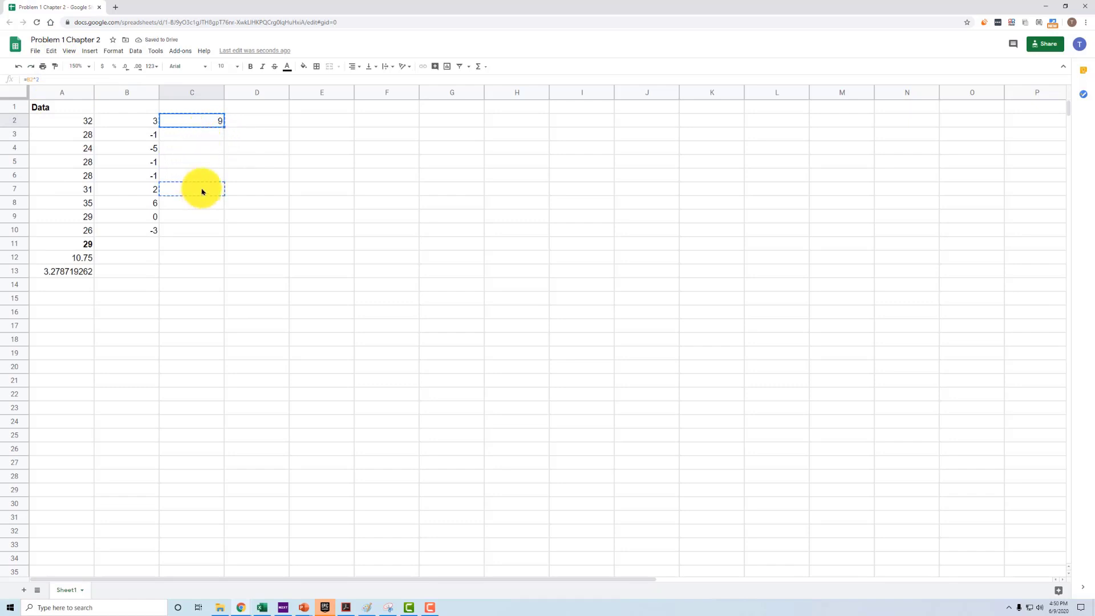
left_click_drag(193, 135, 190, 232)
left_click(51, 51)
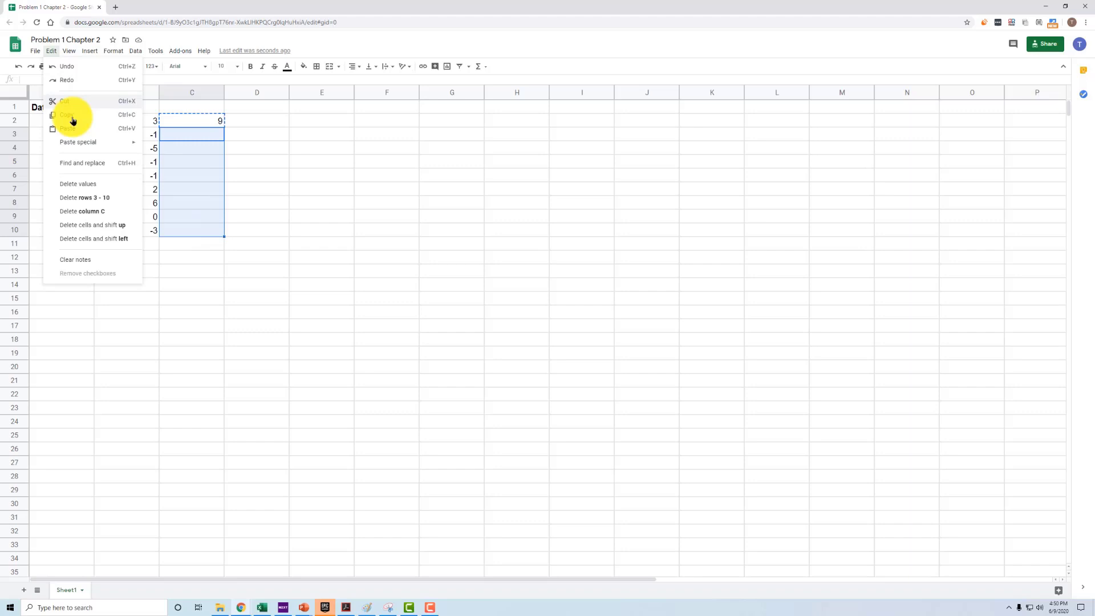
left_click(57, 126)
left_click(274, 161)
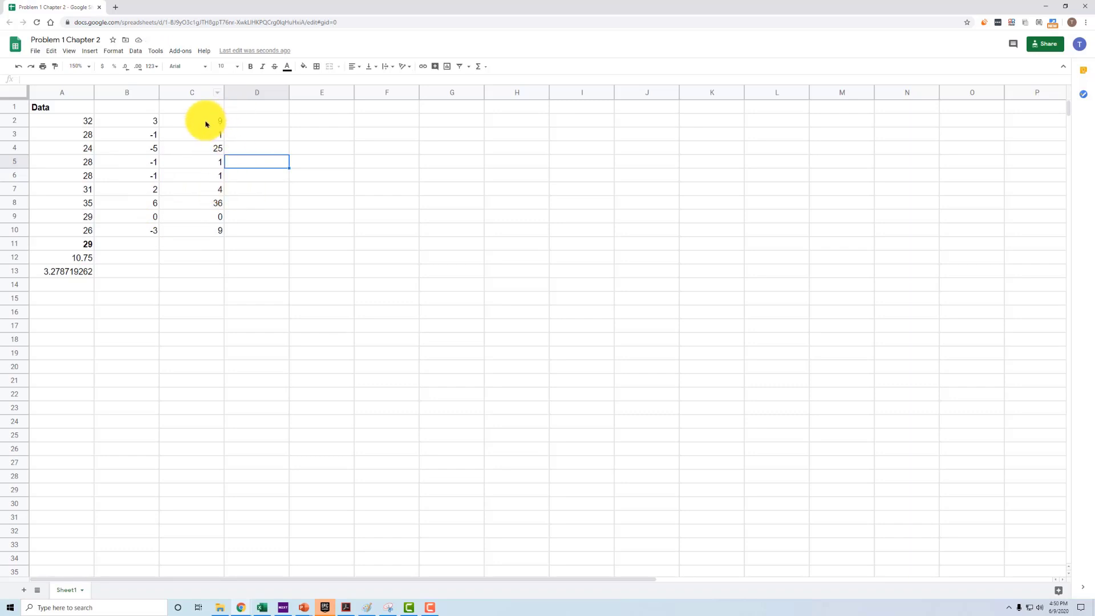
- Enter =SUM(C2:C10) in C11 to total the squared deviations to 86
left_click(181, 243)
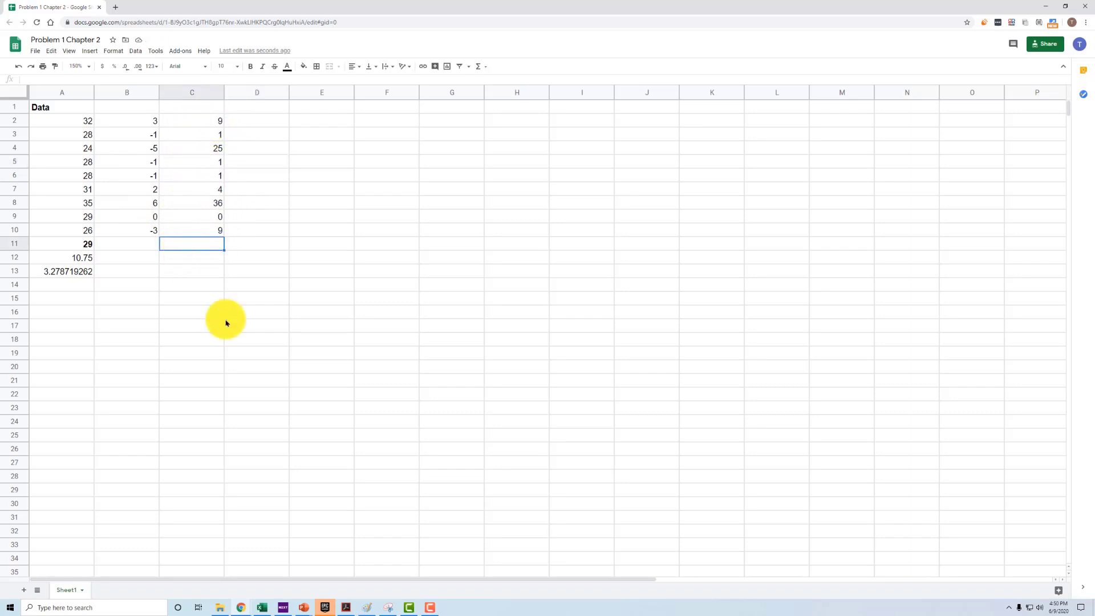
type("=sum(")
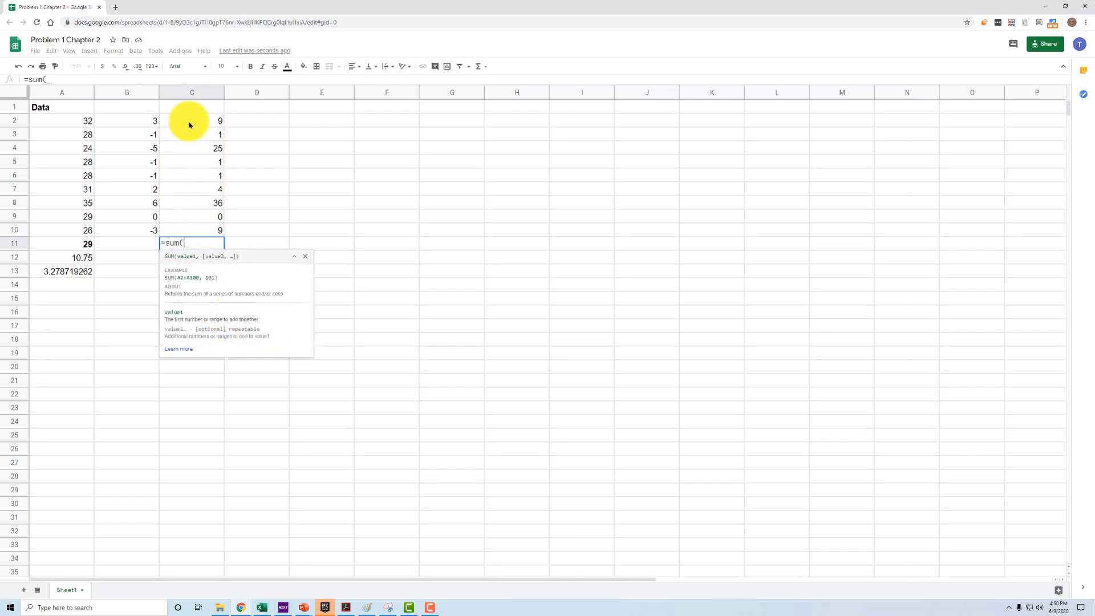
left_click_drag(188, 122, 183, 230)
left_click(98, 78)
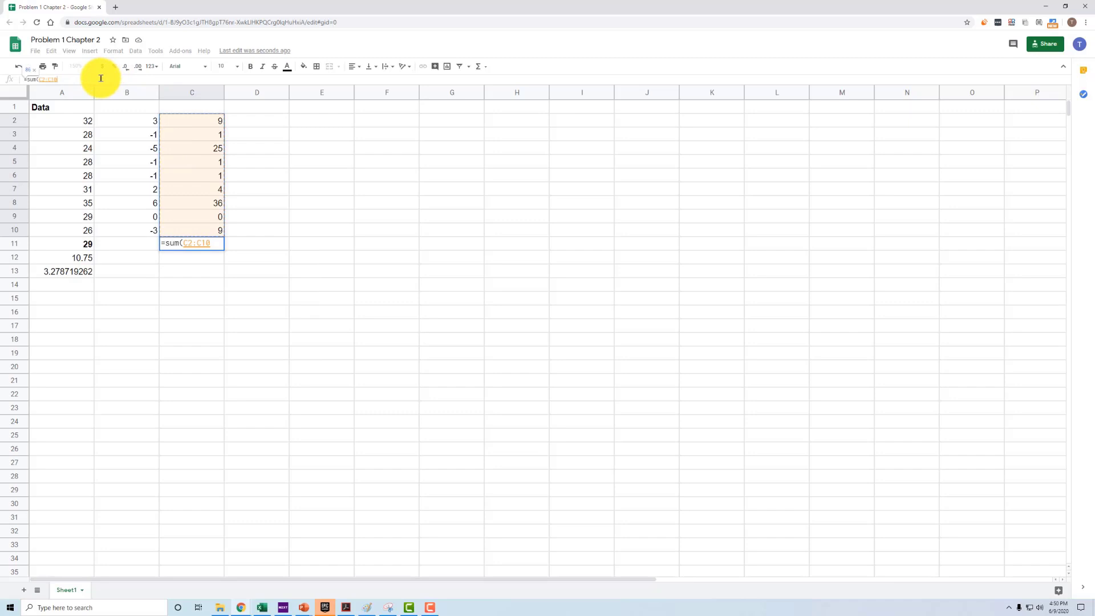
key("Return")
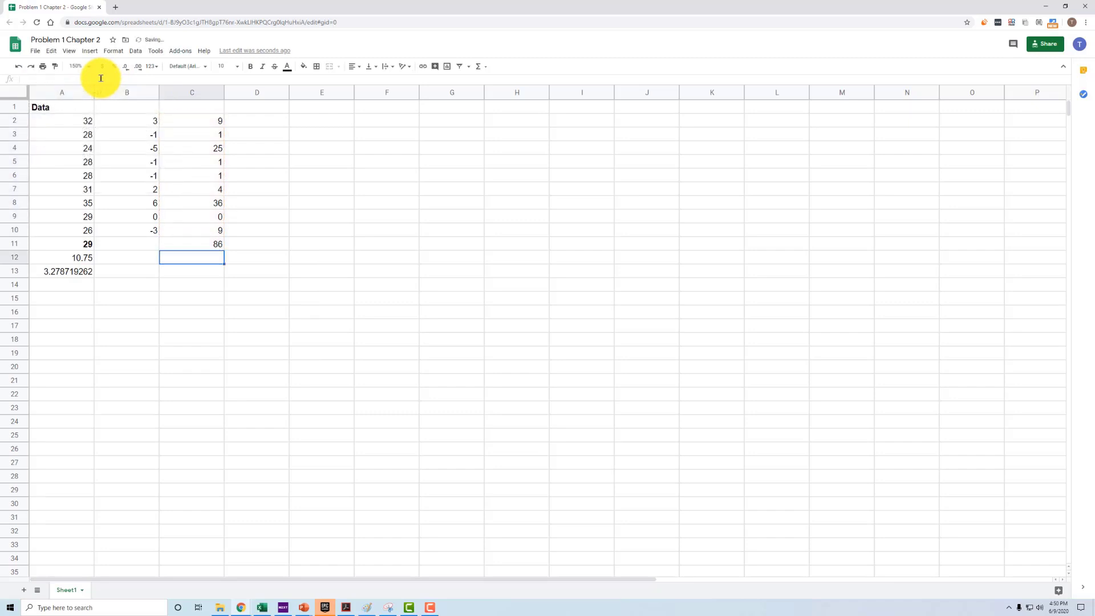
key("Up")
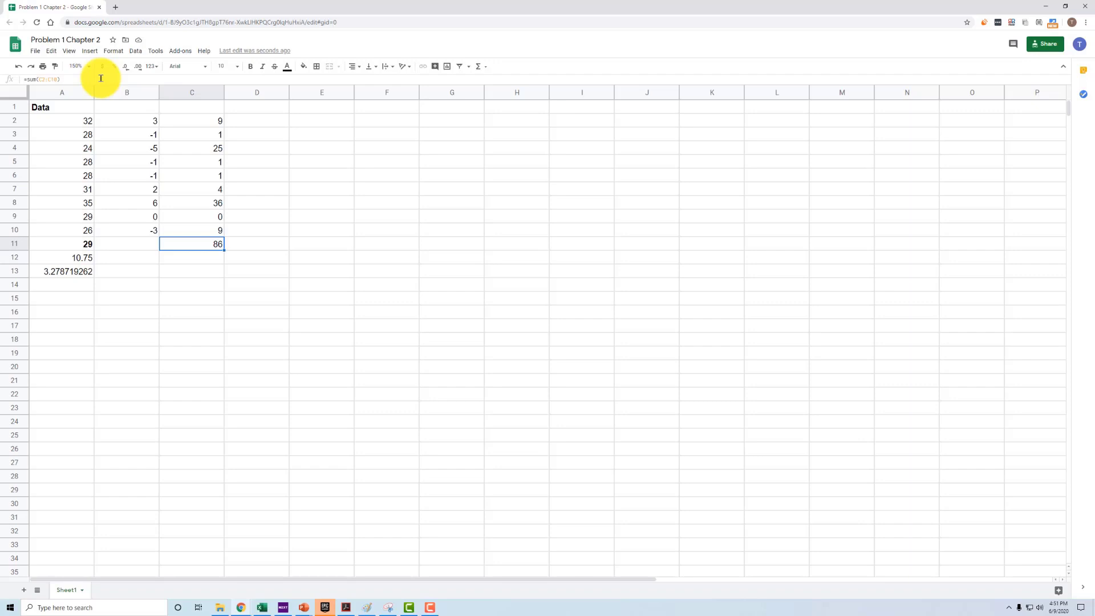
key("Down")
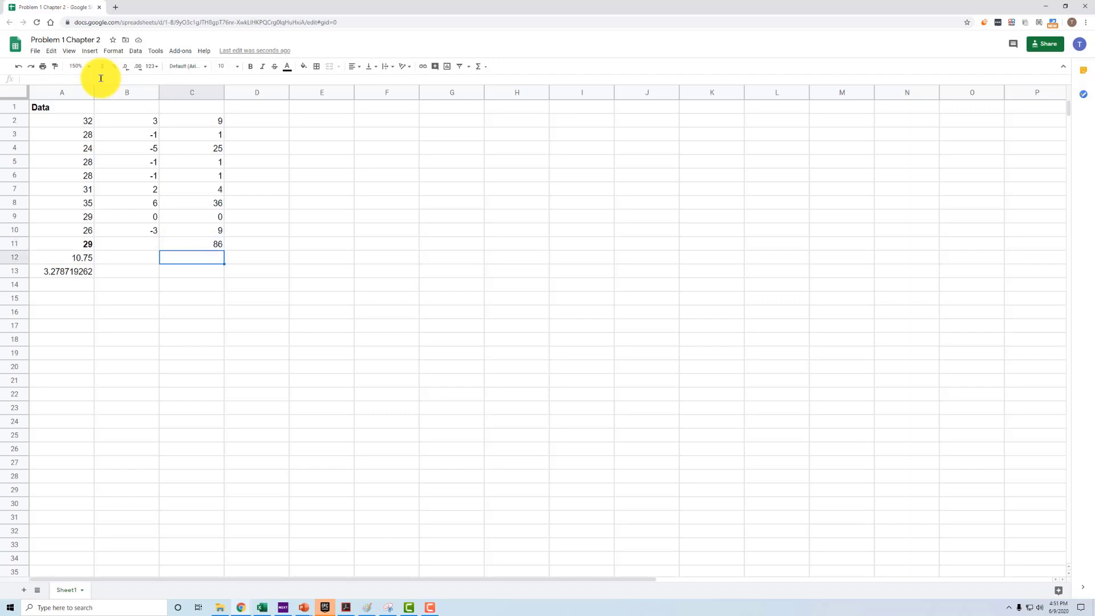
- Enter =86/9 in C12 (9.555555556) and =sqrt(9.5) in C13 (3.082207001)
type("=86/")
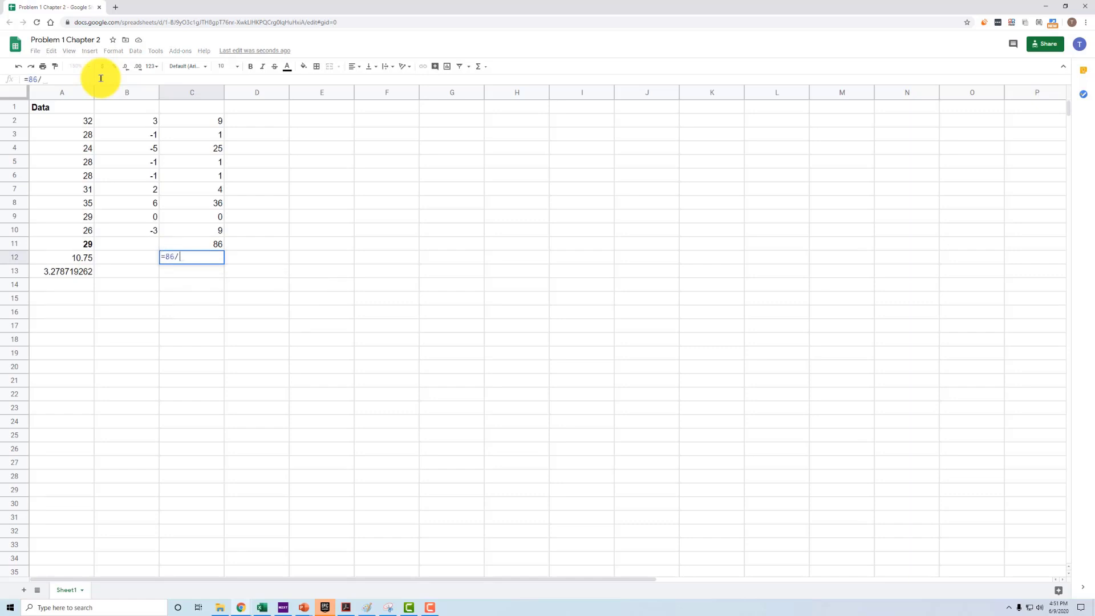
type("9")
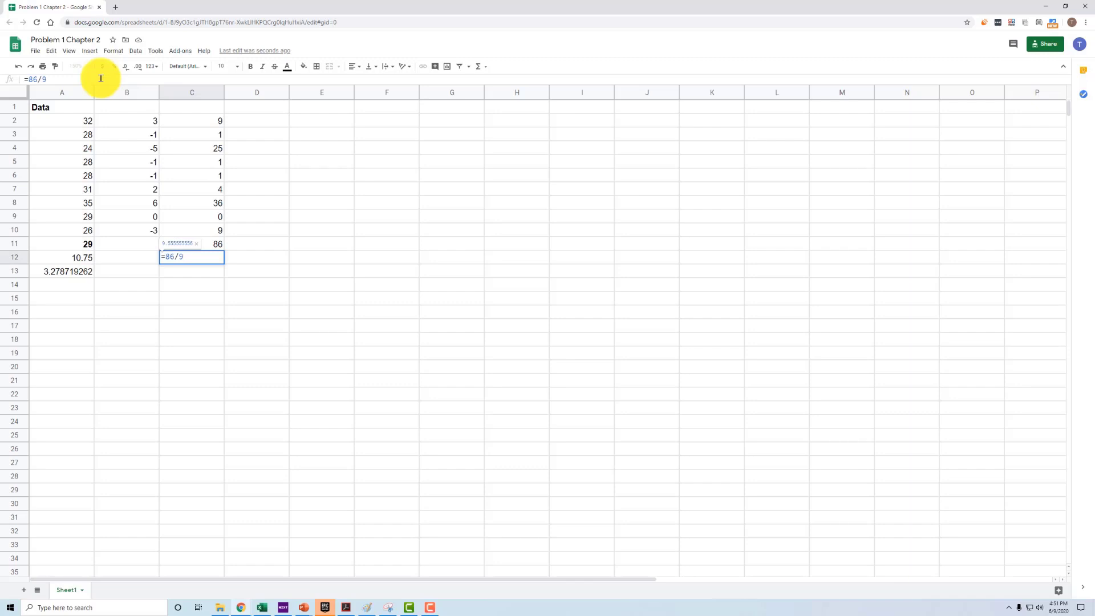
key("Return")
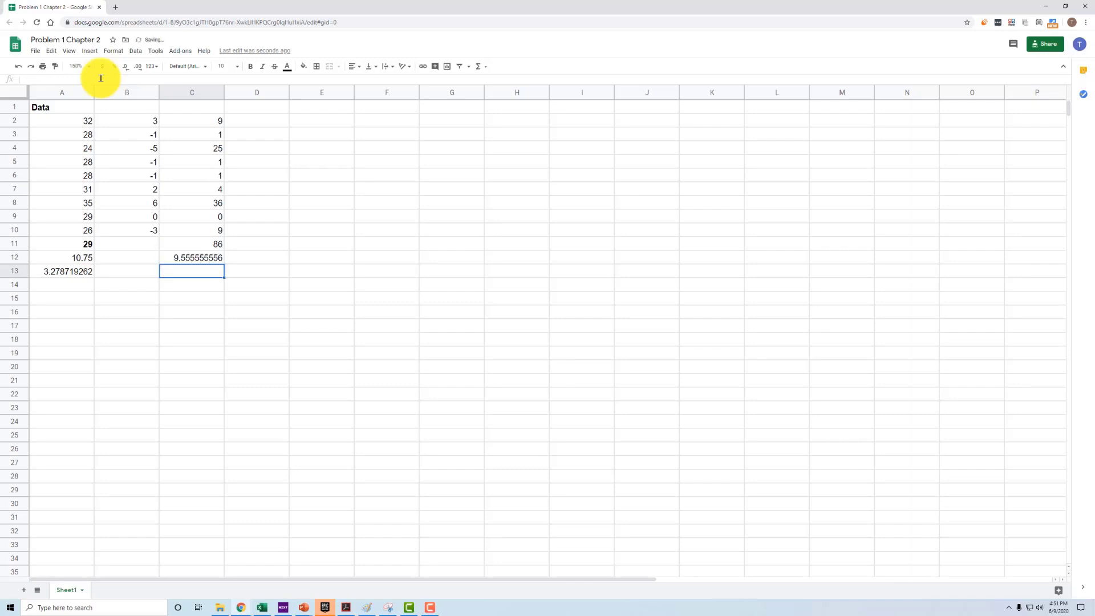
type("=s")
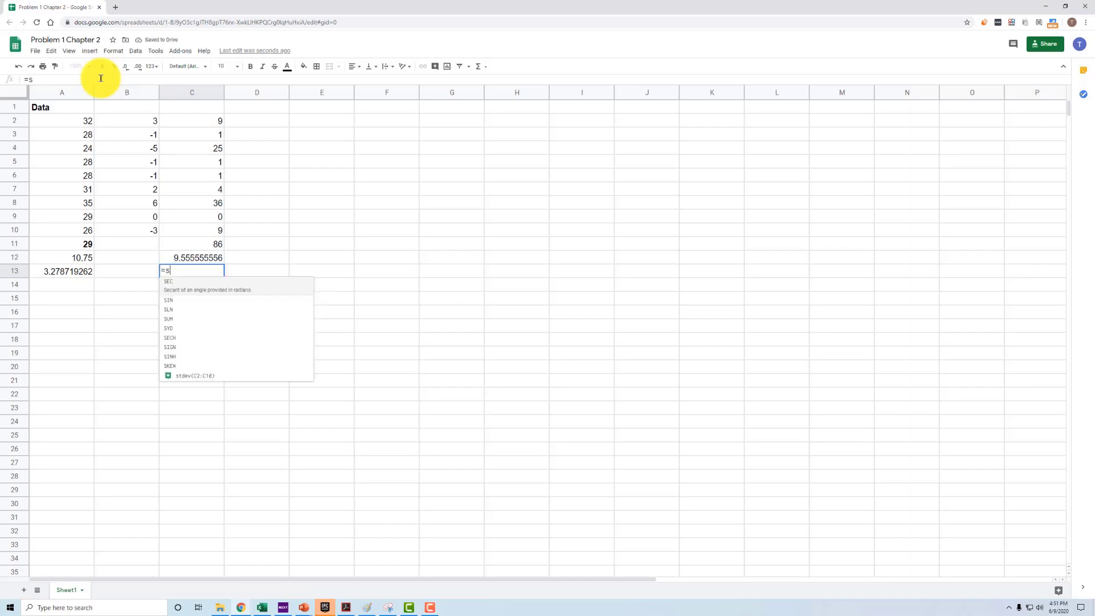
type("qrt(9")
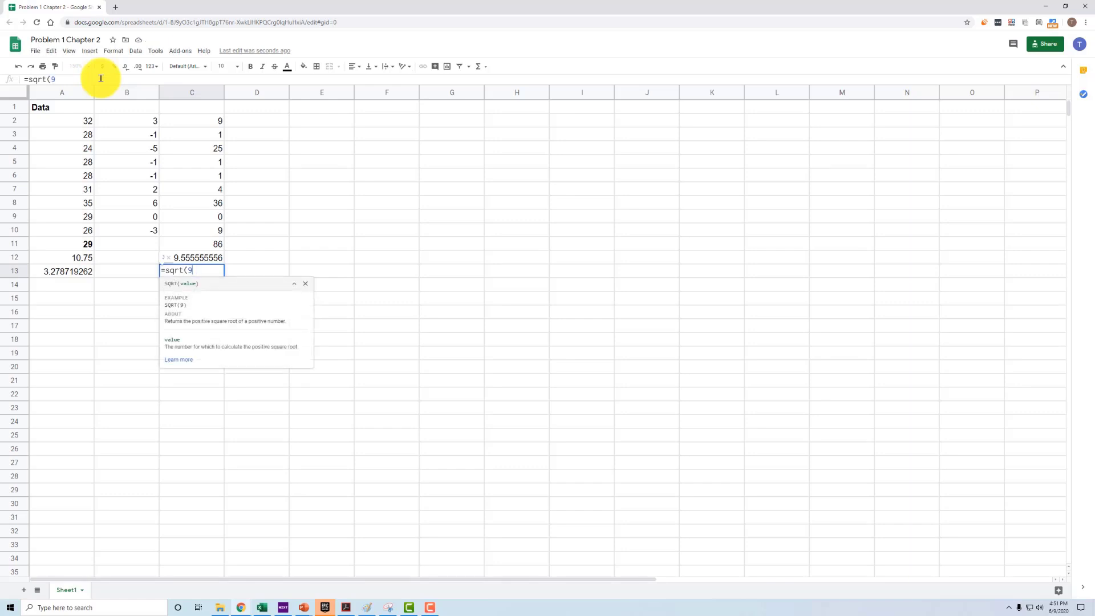
type(".5)")
key("Return")
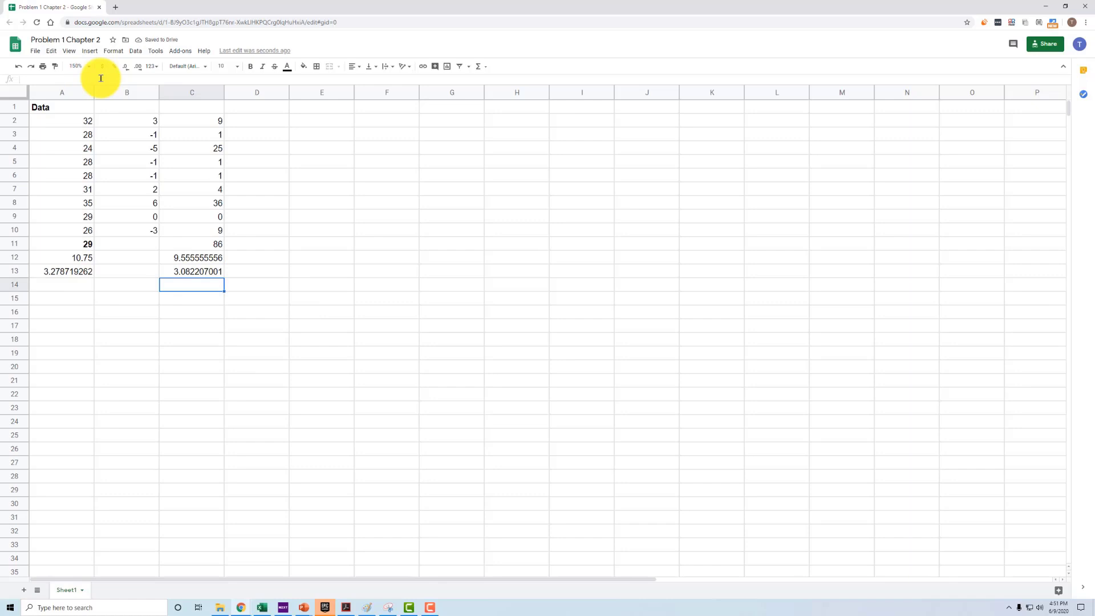
- Review the formulas in C13, C12 and A12 to compare the variance results
key("Up")
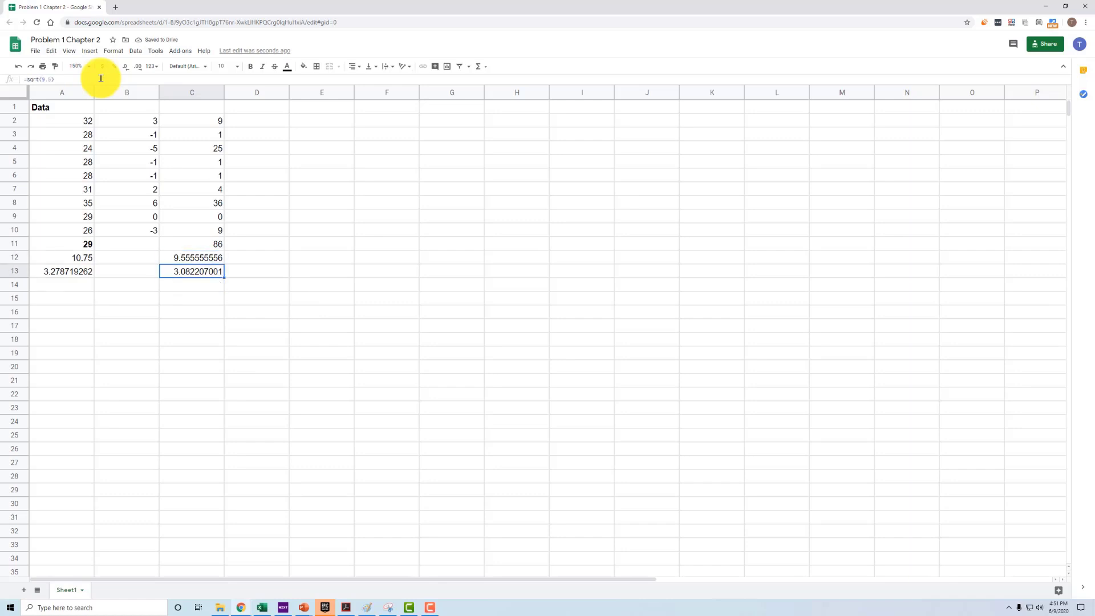
key("Up")
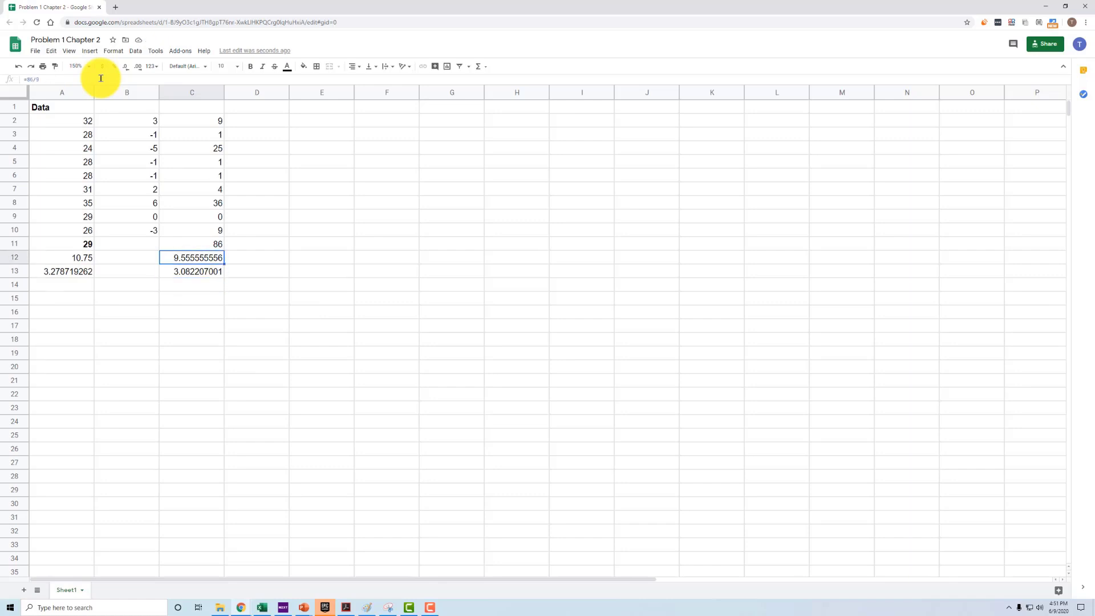
key("Down")
key("Up")
key("Left")
key("Left")
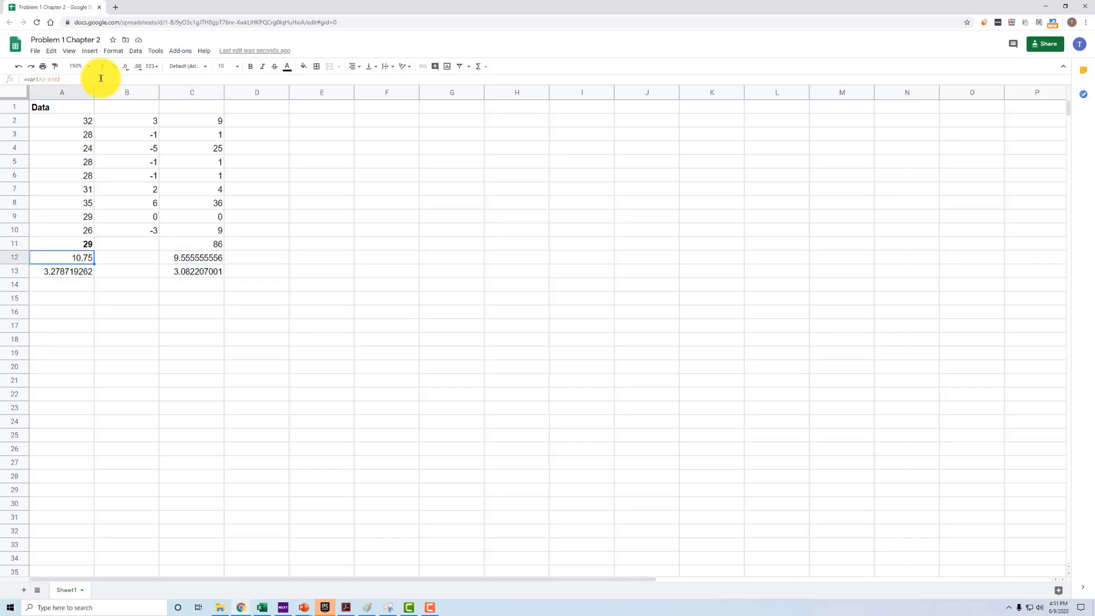
key("Right")
key("Right")
key("Right")
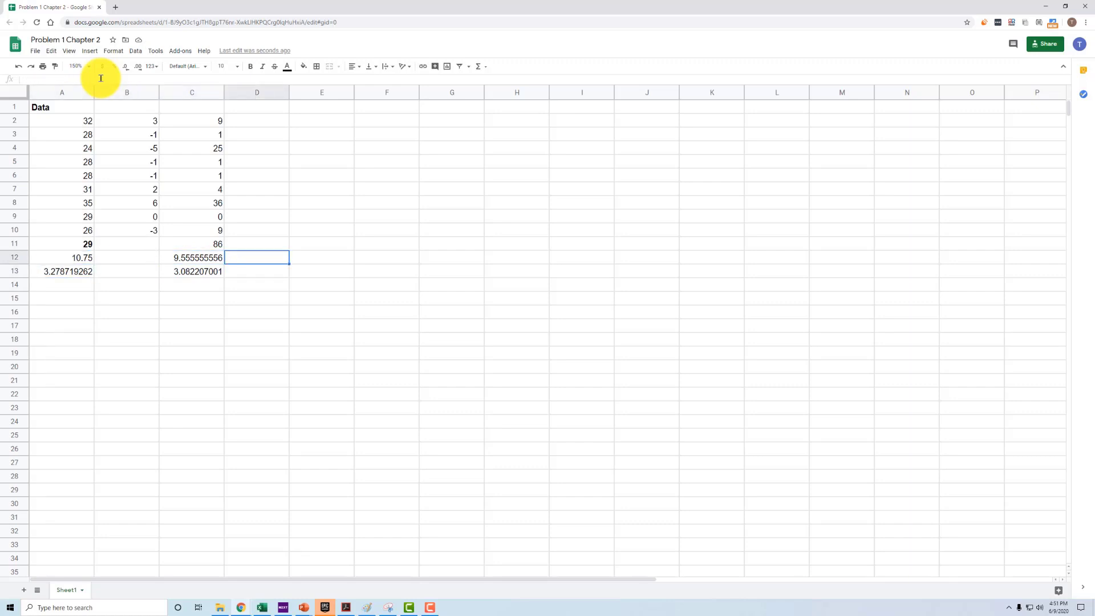
type("=86/8")
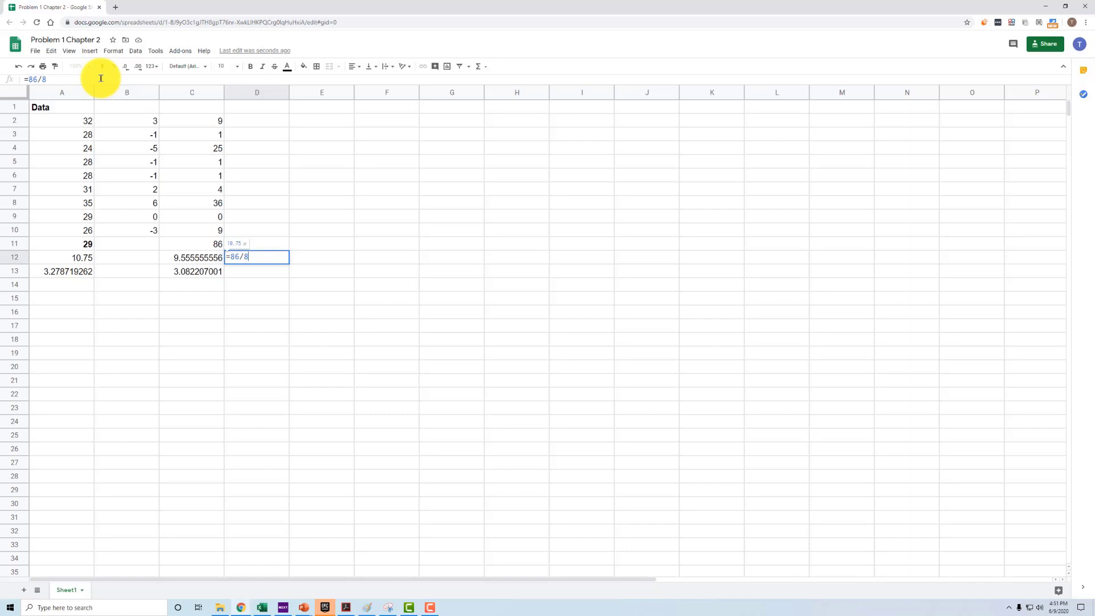
key("Return")
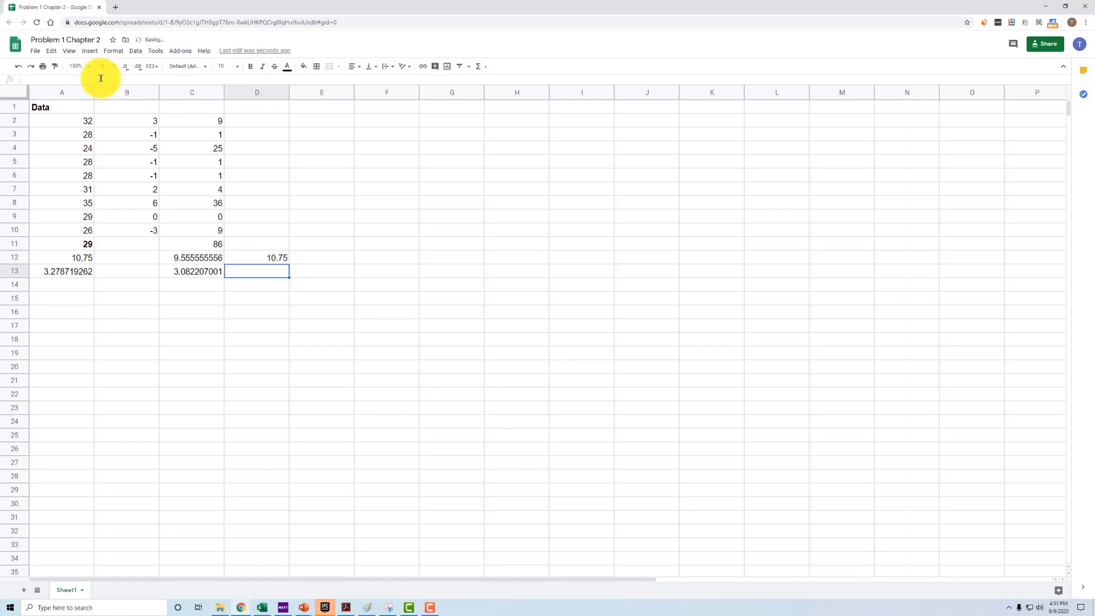
type("=sqrt(")
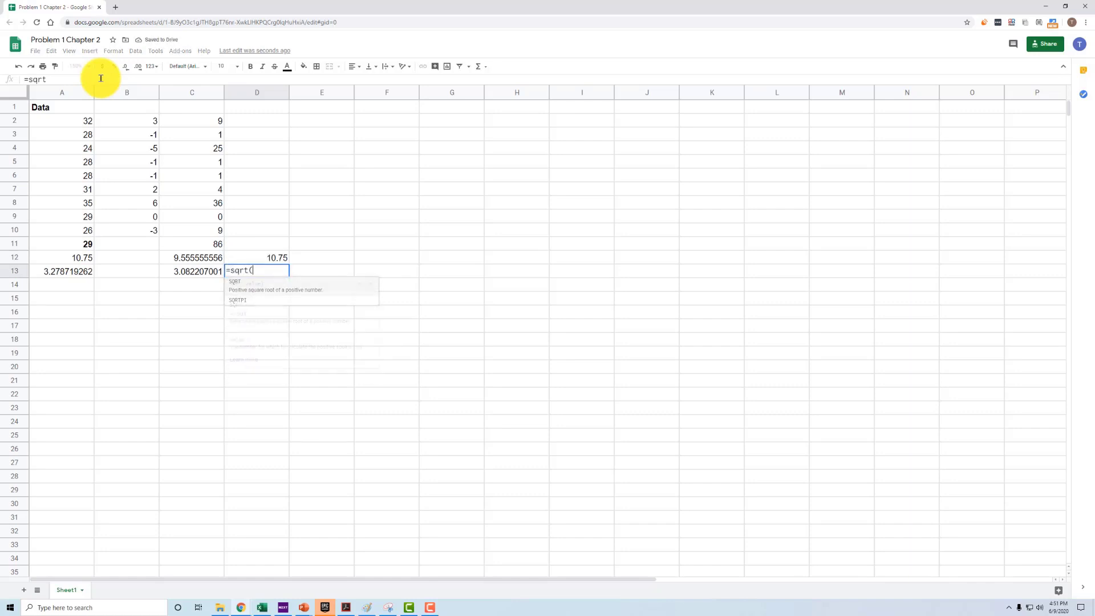
type("10.75)")
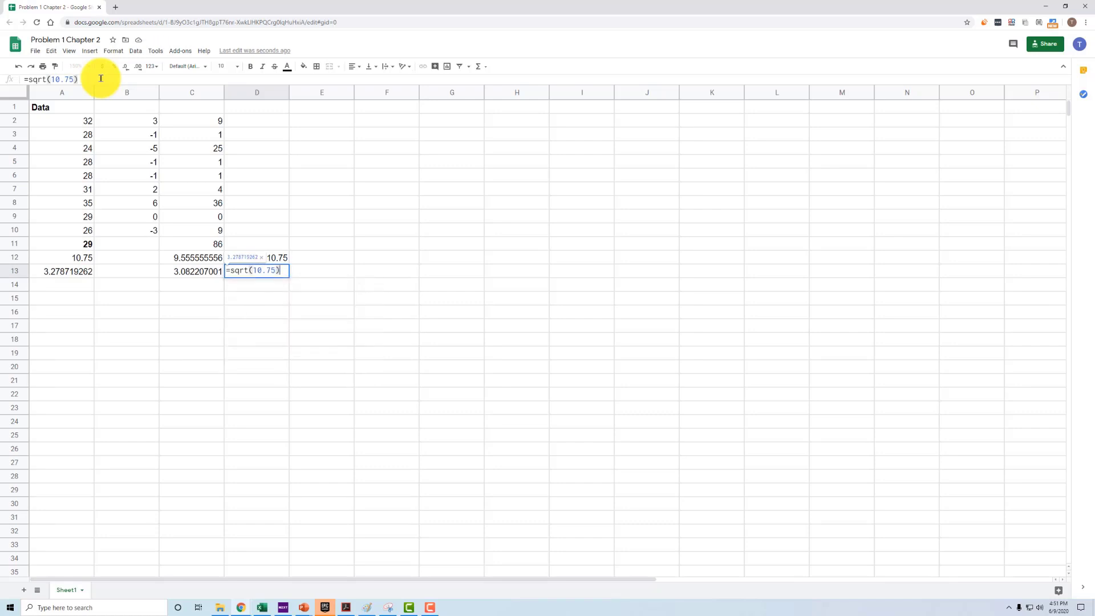
key("Return")
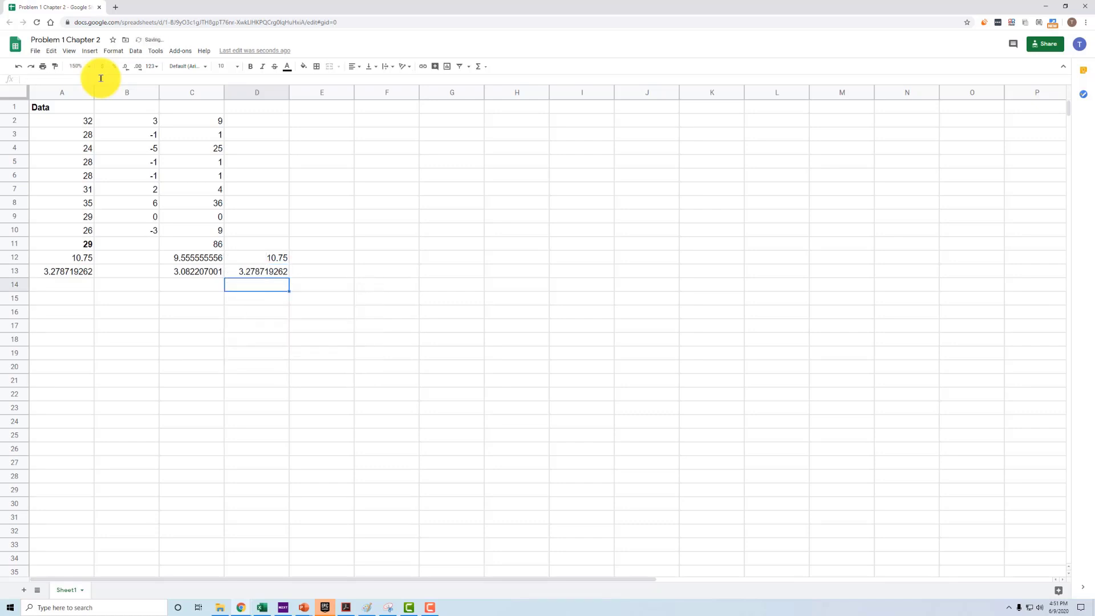
key("Up")
key("Up")
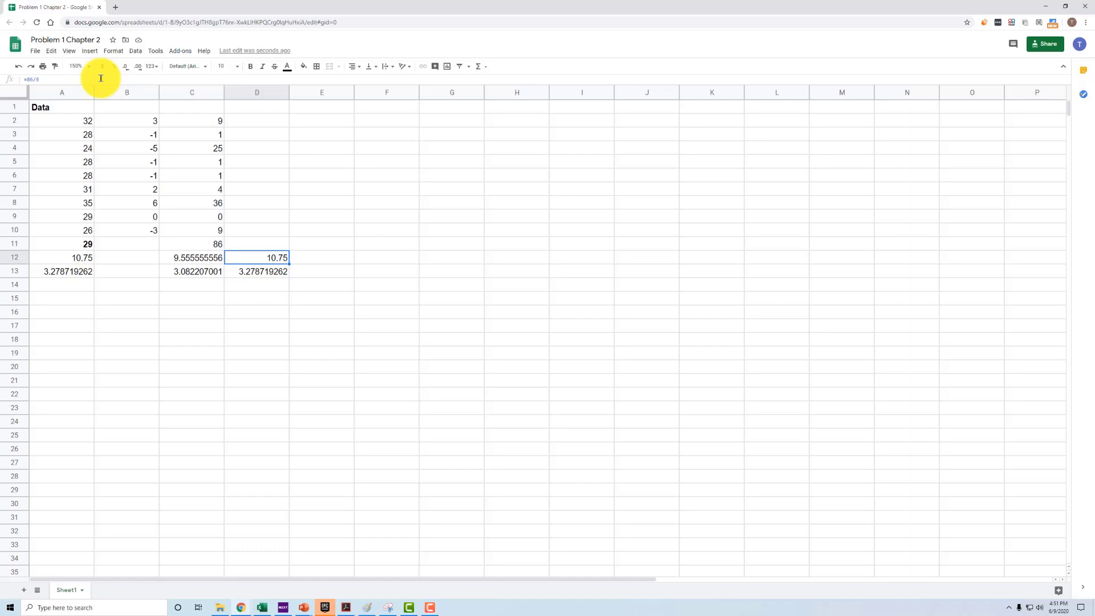
key("ctrl+z")
key("ctrl+z")
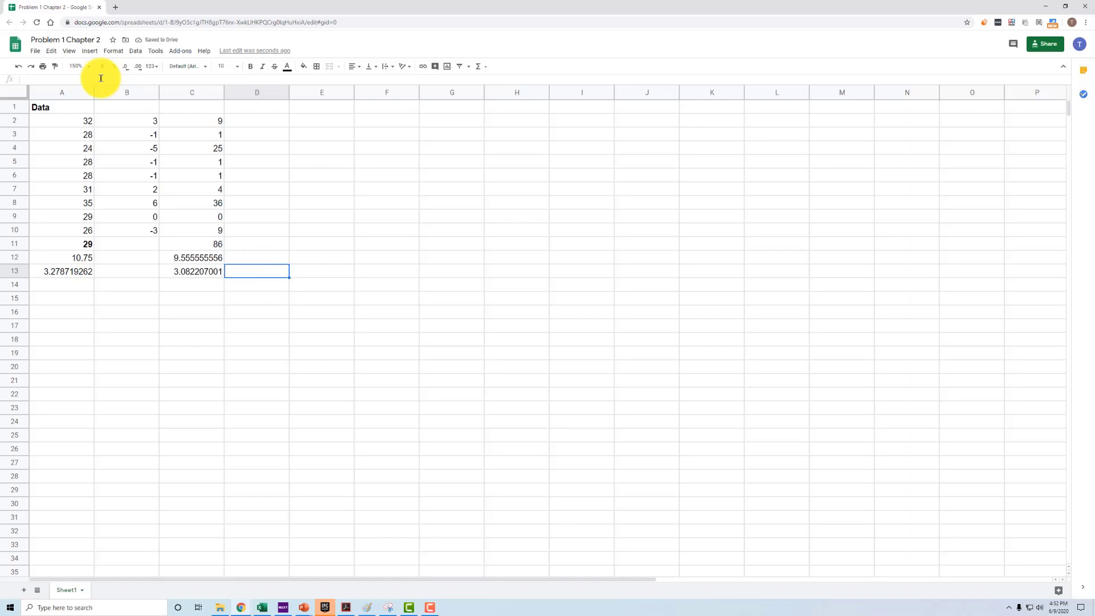